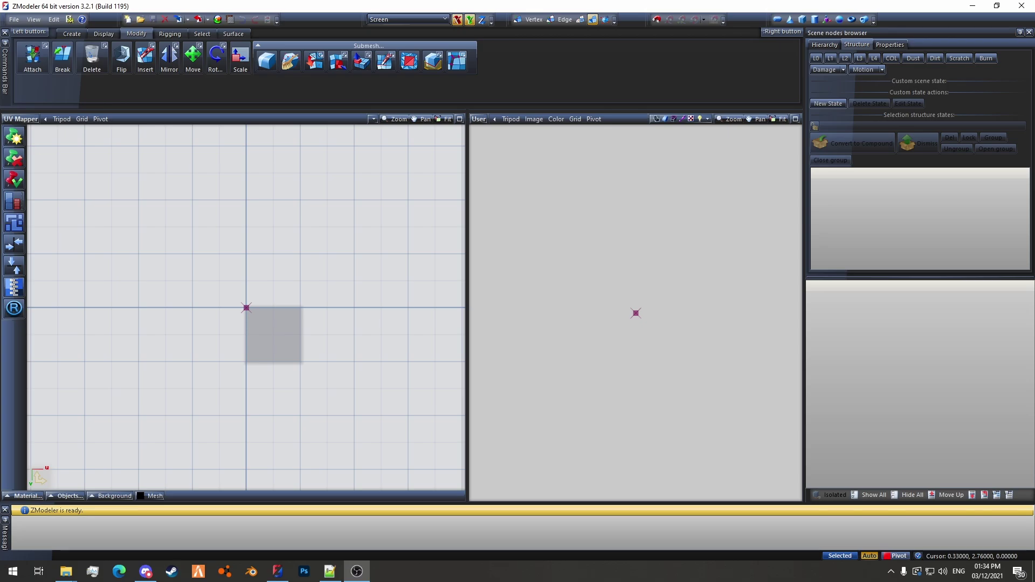
# Launch OpenIV and open the Grand Theft Auto V Windows game files
pyautogui.click(7, 571)
pyautogui.write('o')
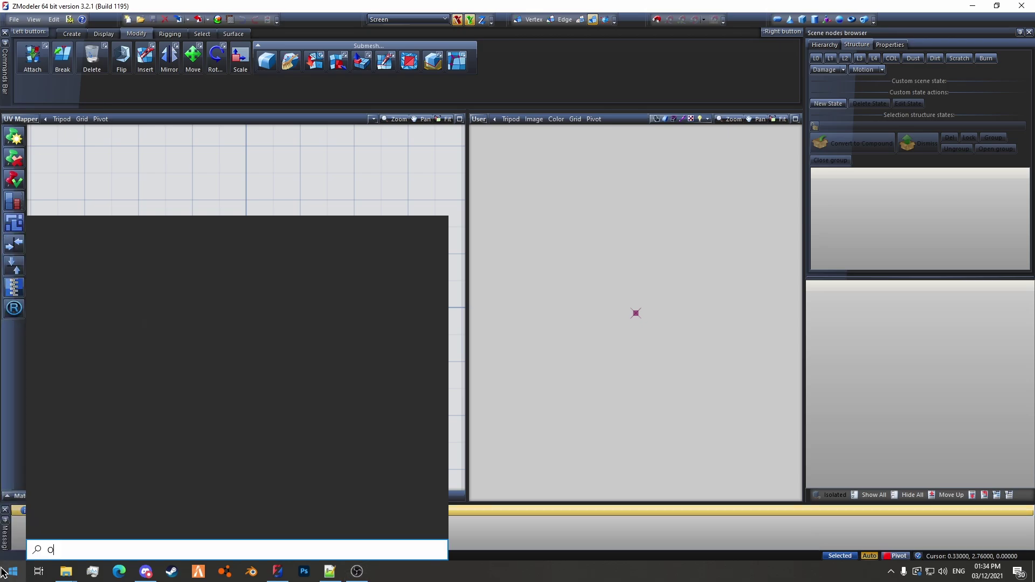
pyautogui.write('peniv')
pyautogui.press('Return')
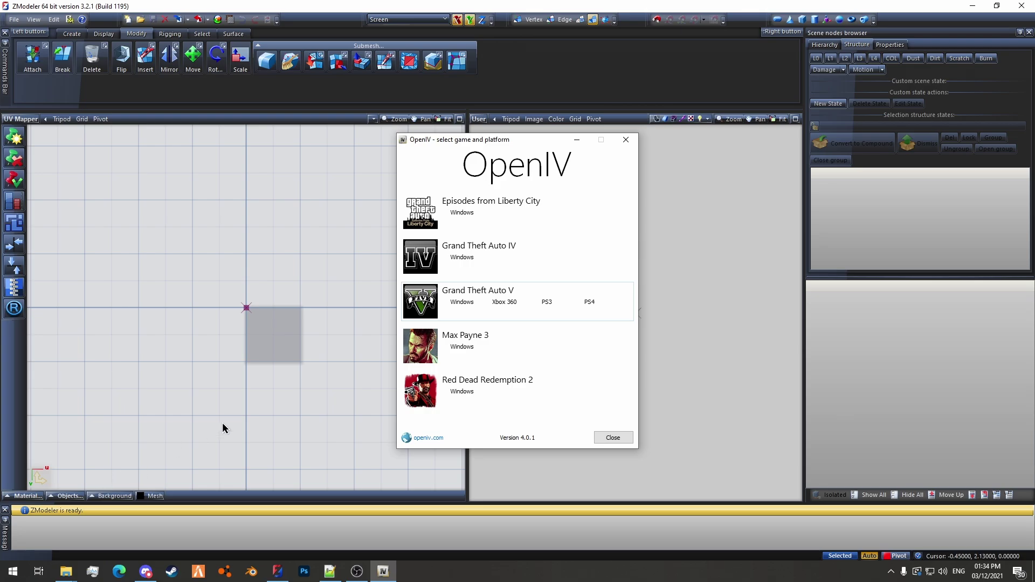
pyautogui.click(461, 302)
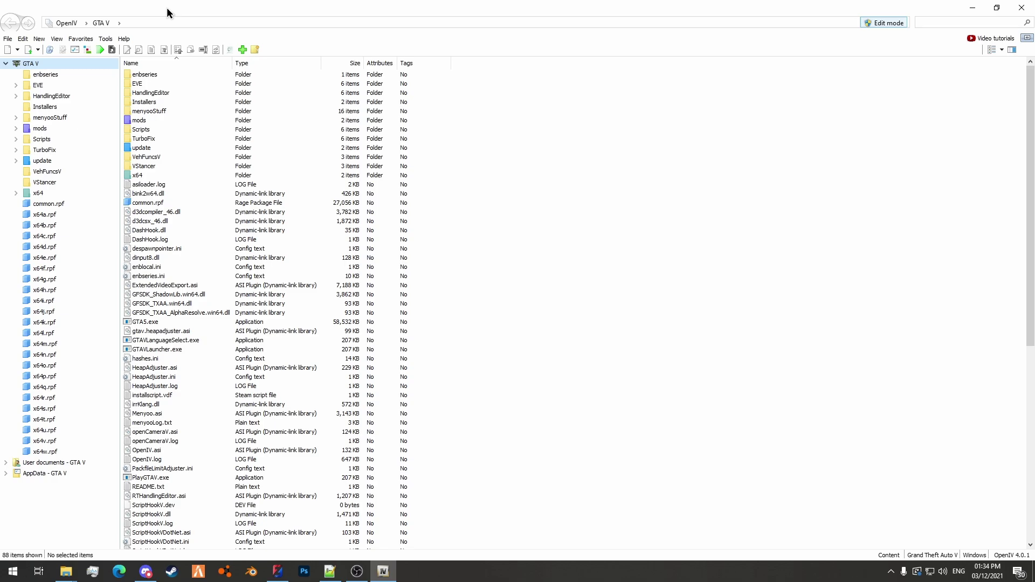
# Search the game files for jester3_hi
pyautogui.hotkey('ctrl', 'f')
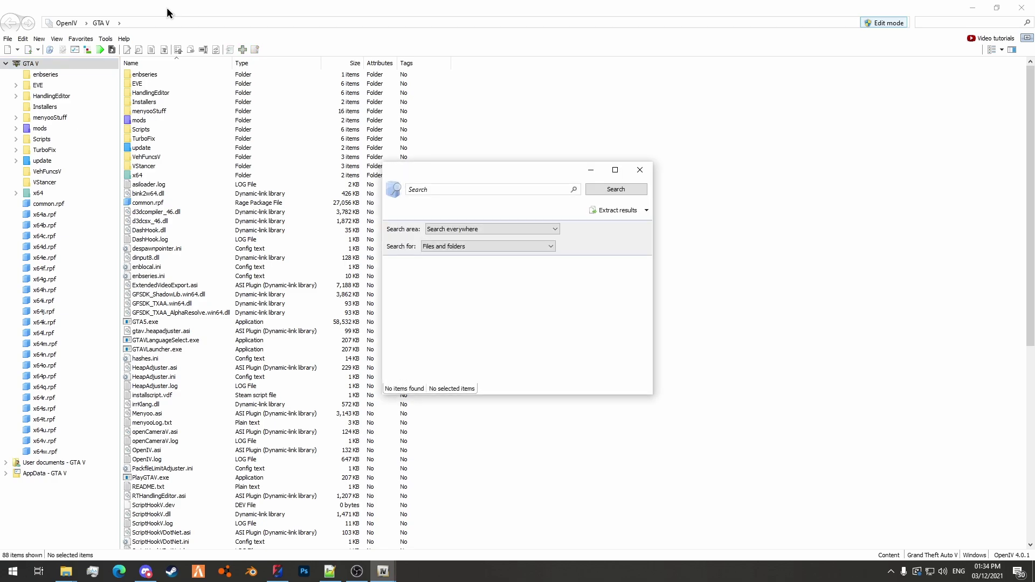
pyautogui.moveTo(446, 181); pyautogui.dragTo(432, 178)
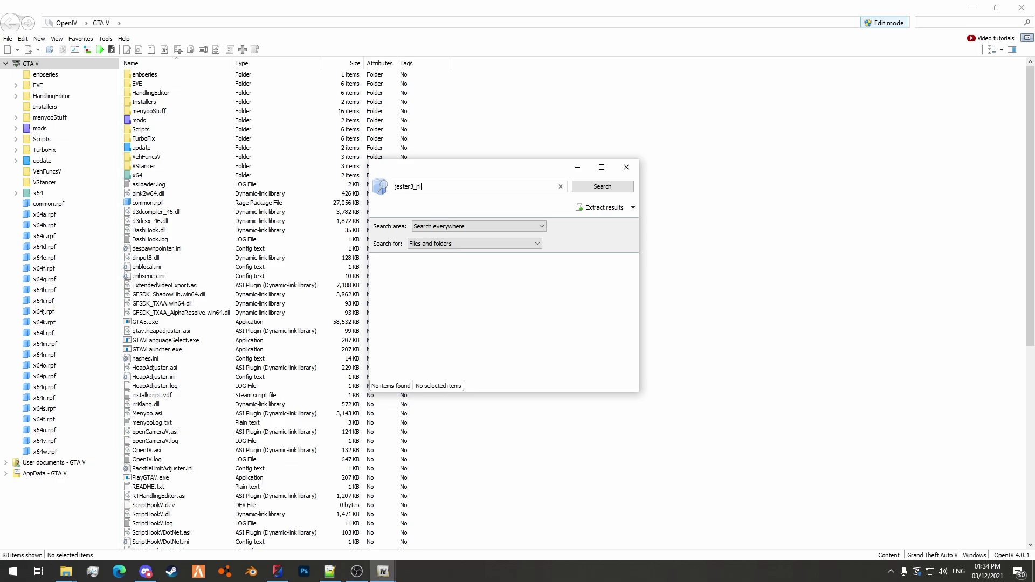
pyautogui.press('Return')
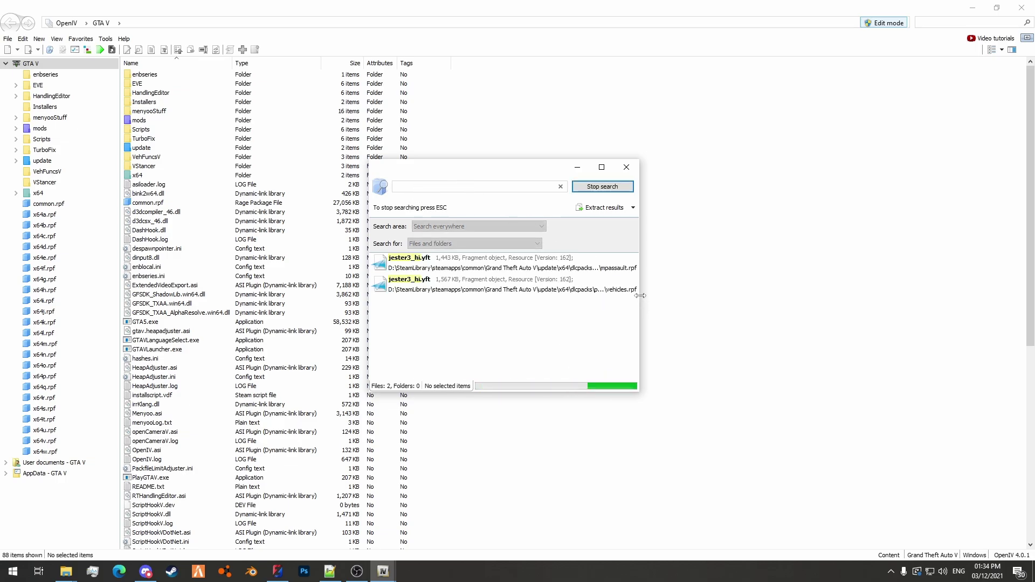
# Open the patchday19ng vehicles.rpf archive that contains the jester3_hi.yft search result
pyautogui.moveTo(639, 296); pyautogui.dragTo(842, 293)
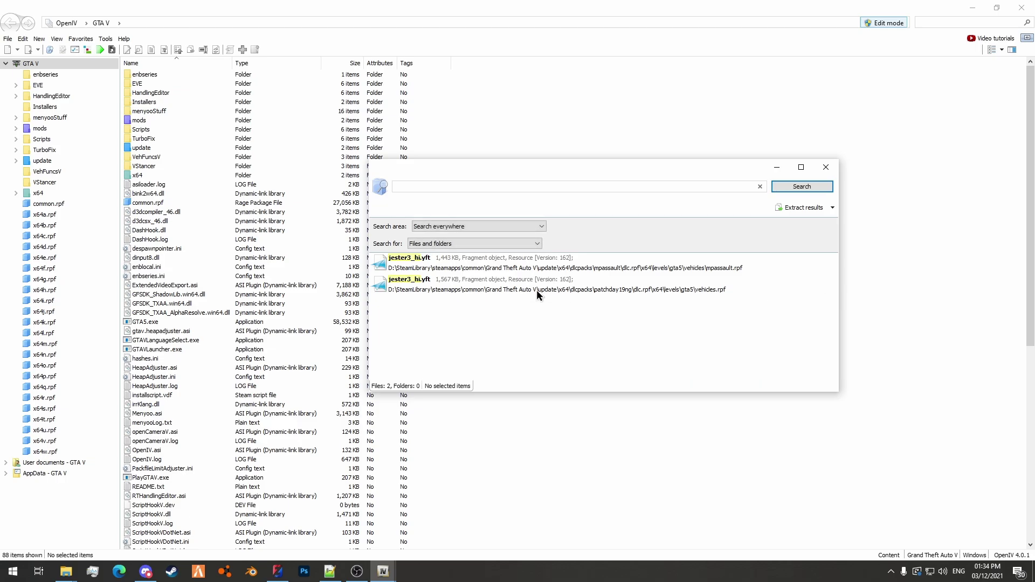
pyautogui.click(474, 290)
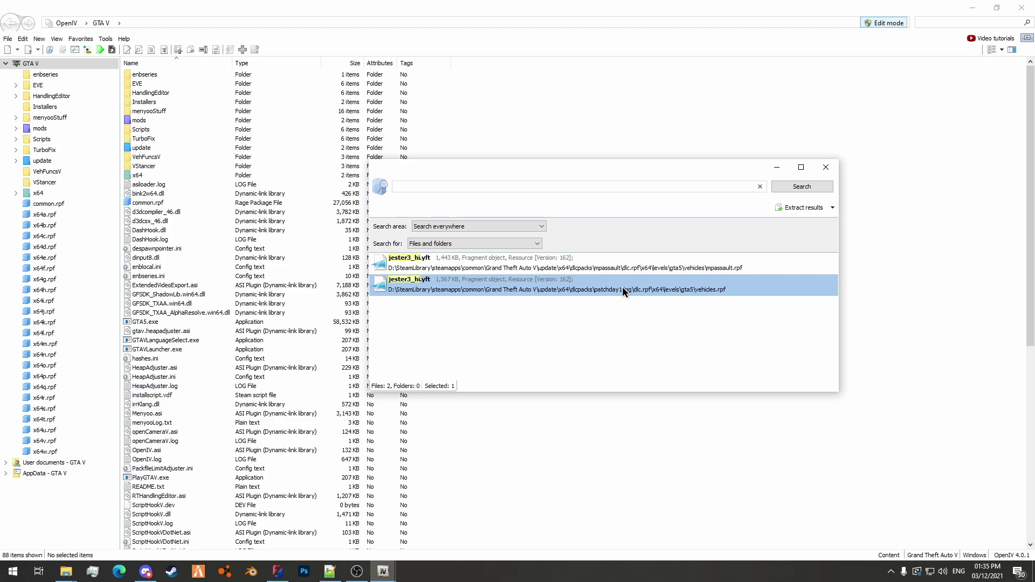
pyautogui.click(646, 268)
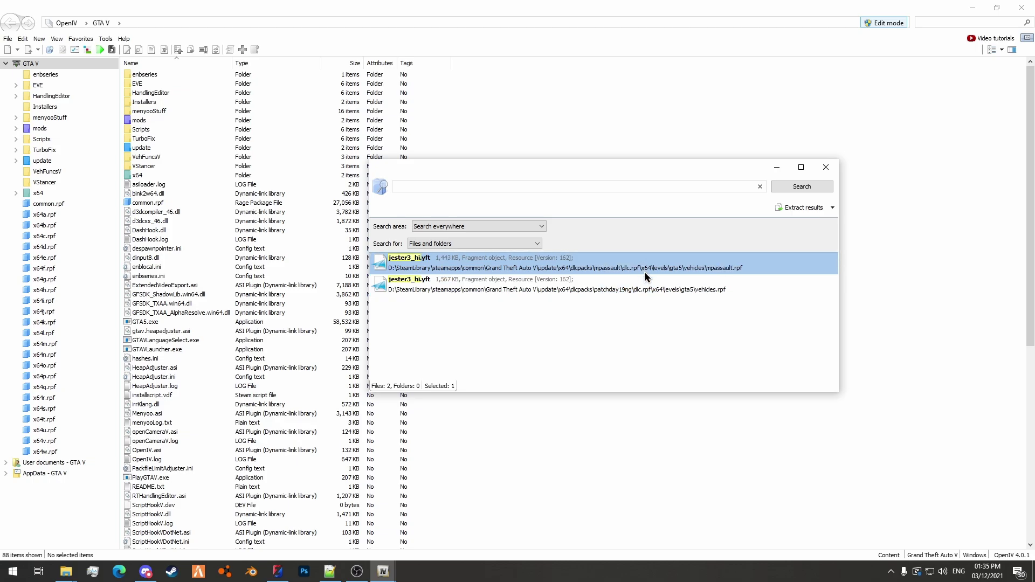
pyautogui.click(570, 290)
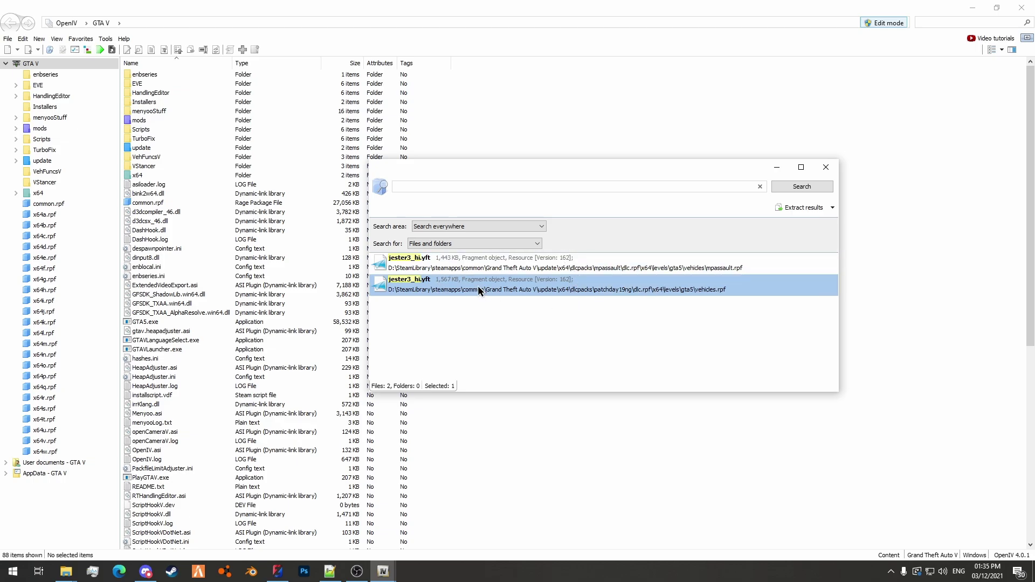
pyautogui.doubleClick(503, 288)
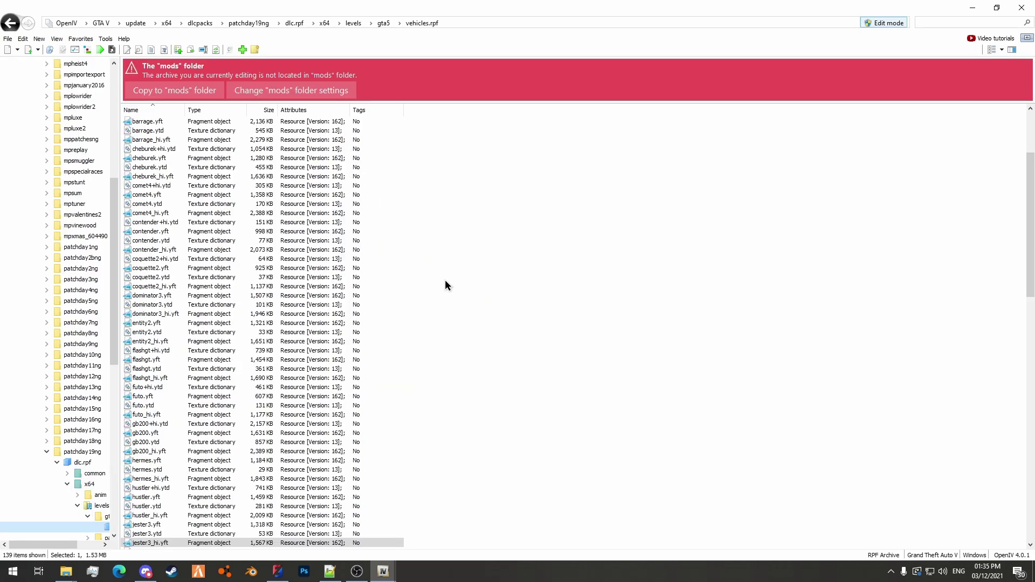
# Select jester3.yft, jester3.ytd and jester3_hi.yft together in the archive
pyautogui.click(154, 489)
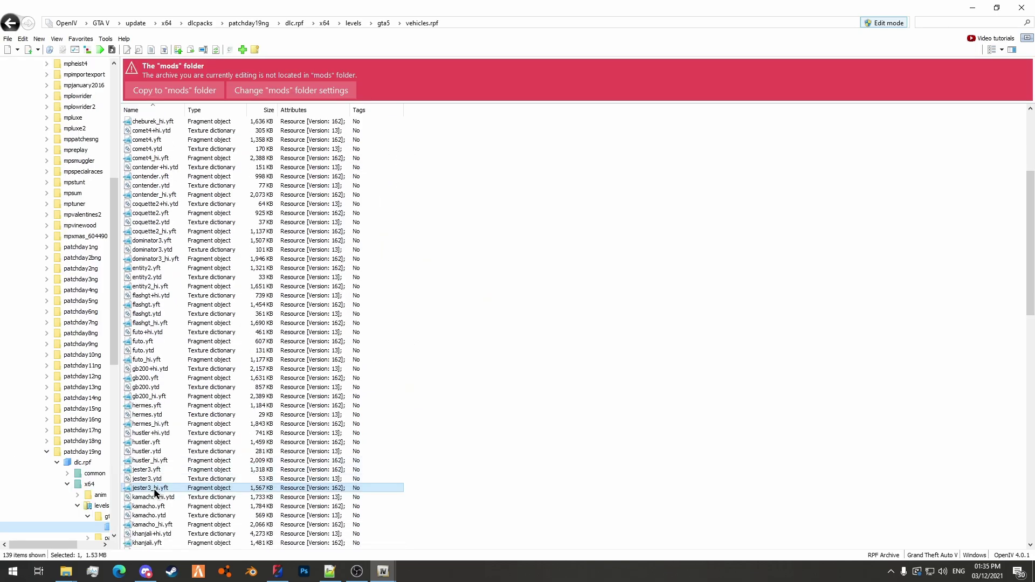
pyautogui.doubleClick(170, 487)
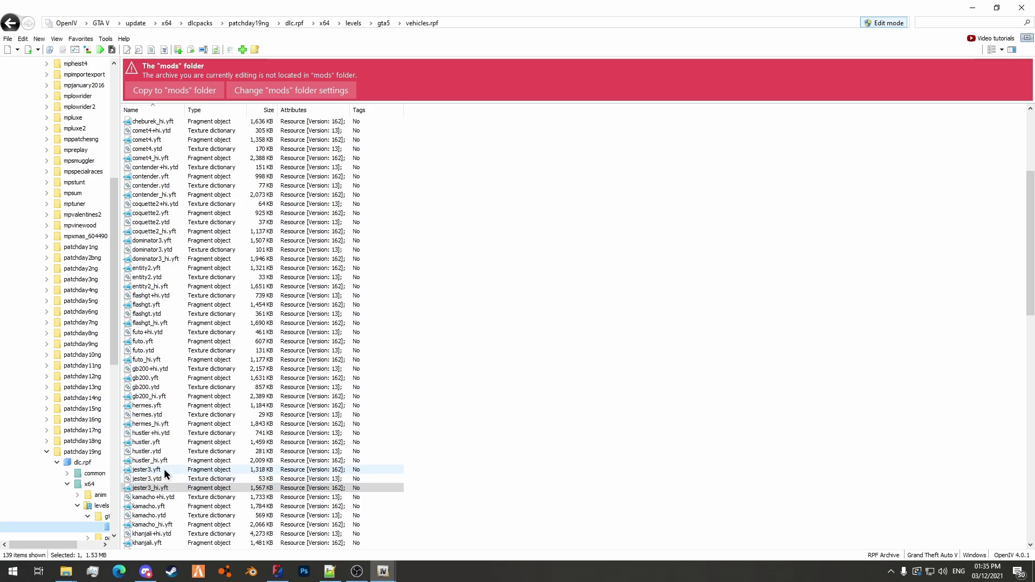
pyautogui.keyDown('shift'); pyautogui.click(165, 470); pyautogui.keyUp('shift')
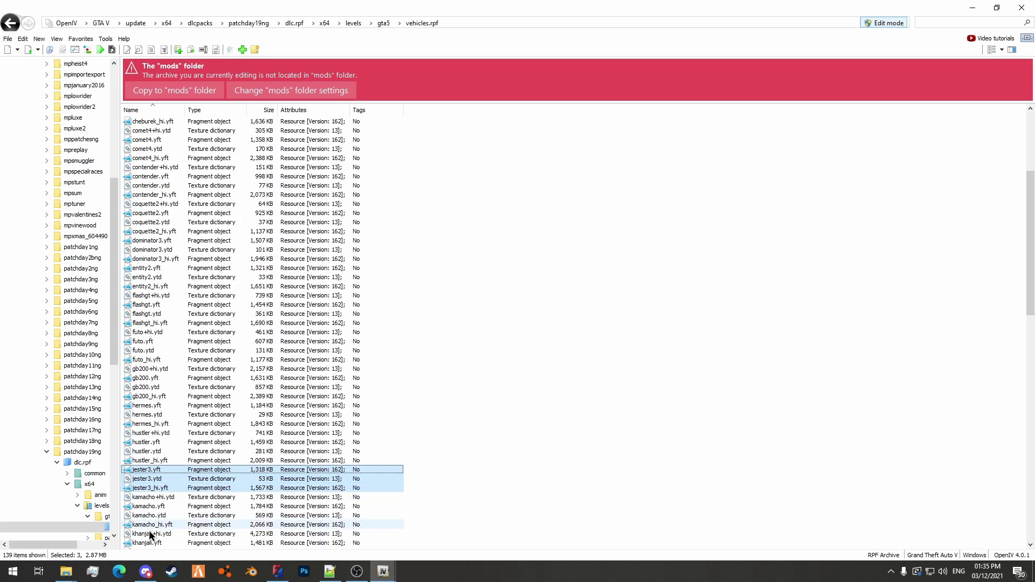
pyautogui.moveTo(69, 574)
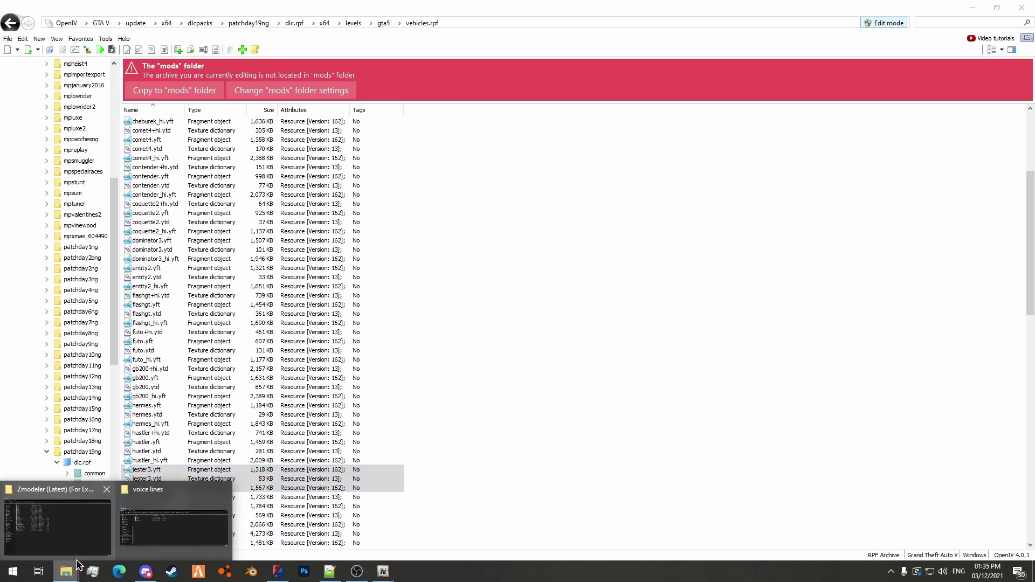
pyautogui.click(73, 540)
# Open the Example Project Folder\Models folder in File Explorer
pyautogui.hotkey('alt', 'Tab')
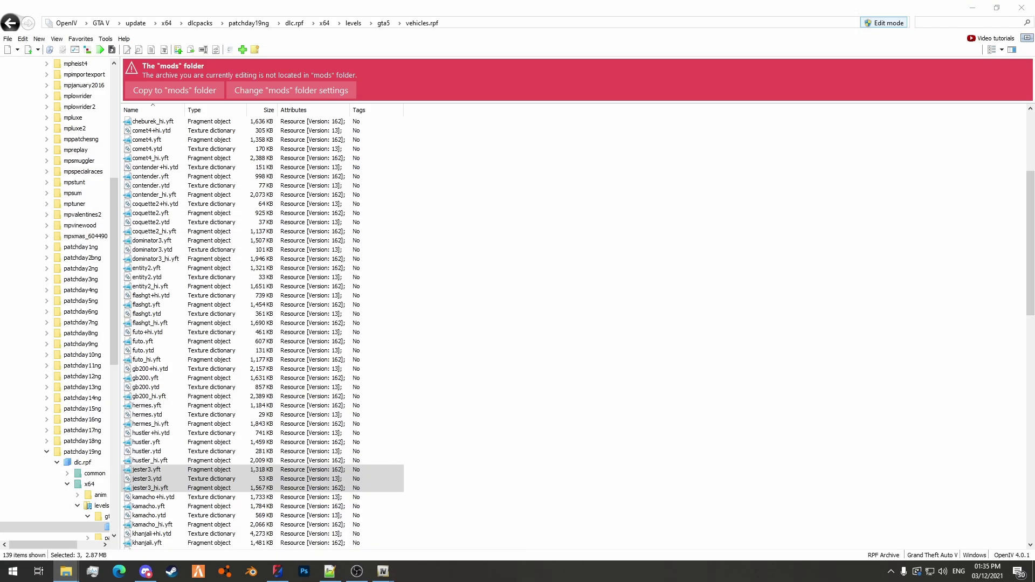
pyautogui.hotkey('alt', 'Tab')
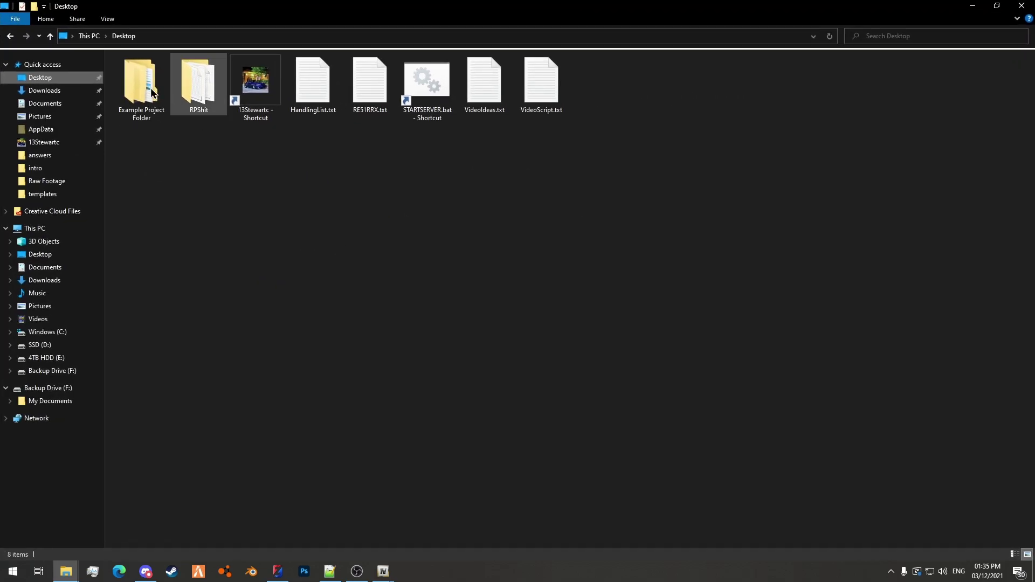
pyautogui.click(147, 116)
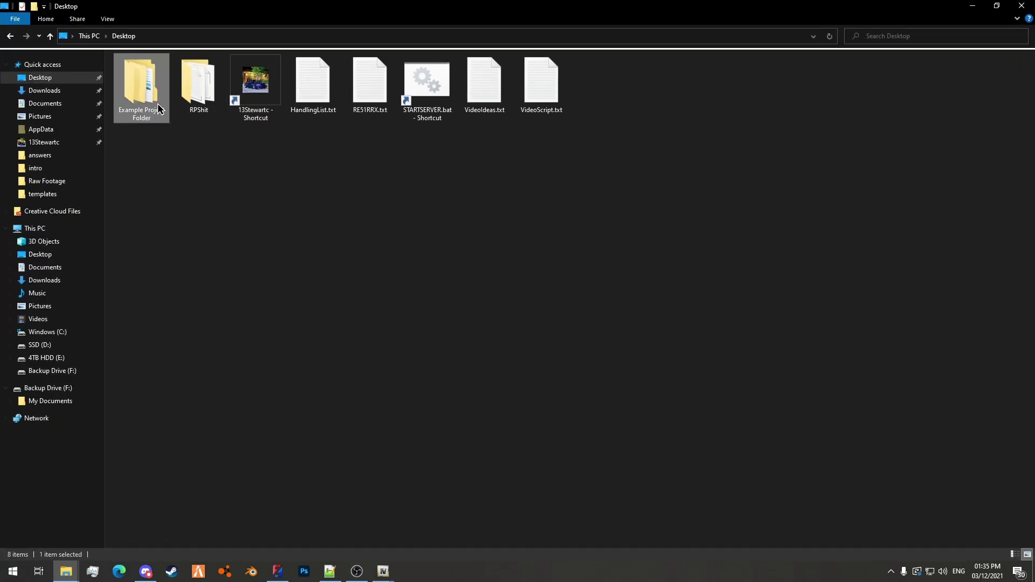
pyautogui.doubleClick(160, 109)
pyautogui.doubleClick(137, 85)
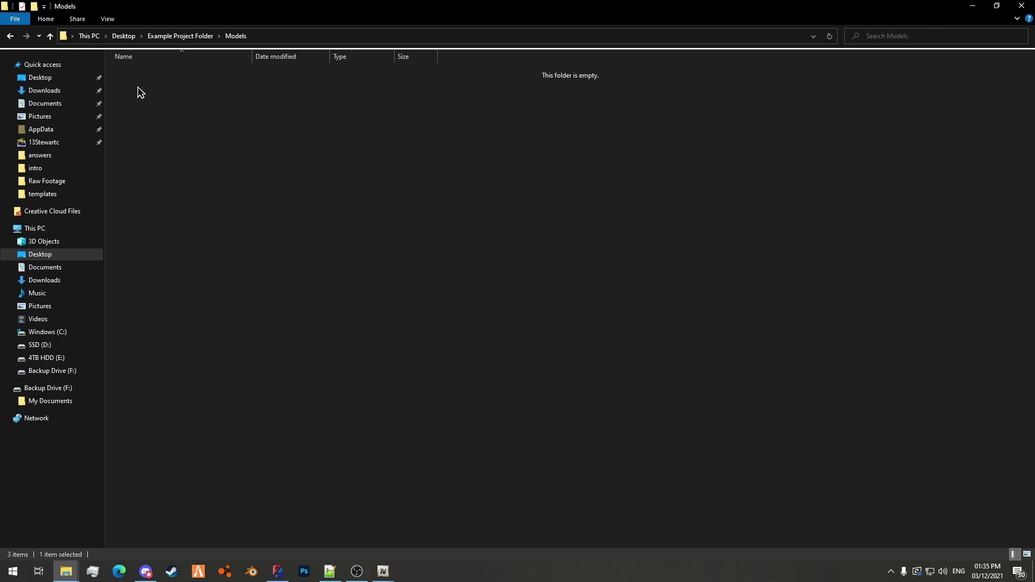
# Copy jester3.yft, jester3.ytd and jester3_hi.yft from OpenIV into the Models folder
pyautogui.moveTo(384, 570)
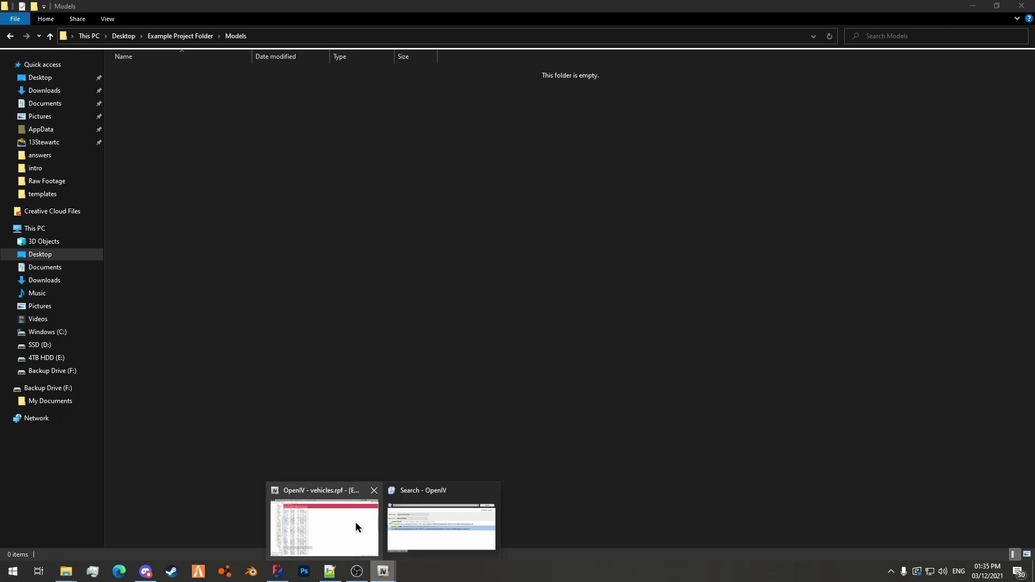
pyautogui.click(355, 527)
pyautogui.moveTo(155, 479); pyautogui.dragTo(61, 539)
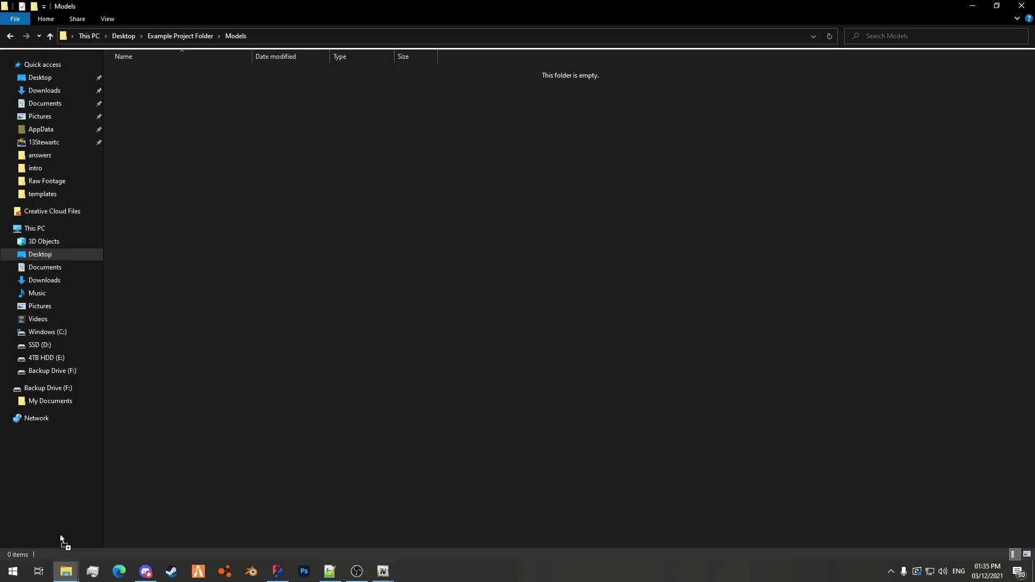
pyautogui.moveTo(253, 238); pyautogui.dragTo(253, 238)
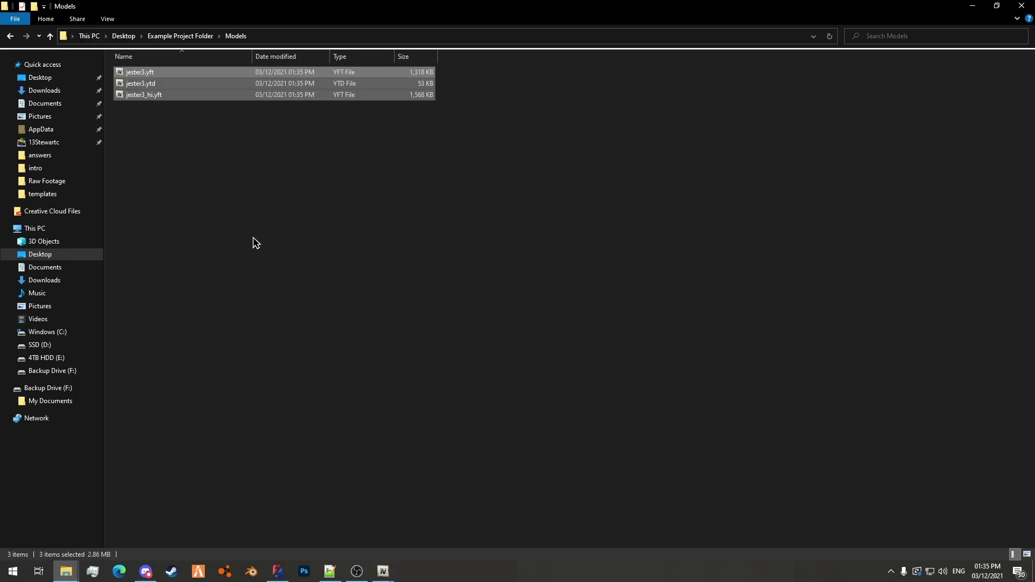
# Close the voice lines Explorer window and check the three copied jester3 files
pyautogui.click(66, 571)
pyautogui.click(229, 491)
pyautogui.moveTo(568, 210)
pyautogui.mouseDown()
pyautogui.moveTo(513, 219)
pyautogui.moveTo(300, 136)
pyautogui.moveTo(302, 146)
pyautogui.mouseUp()
pyautogui.click(150, 76)
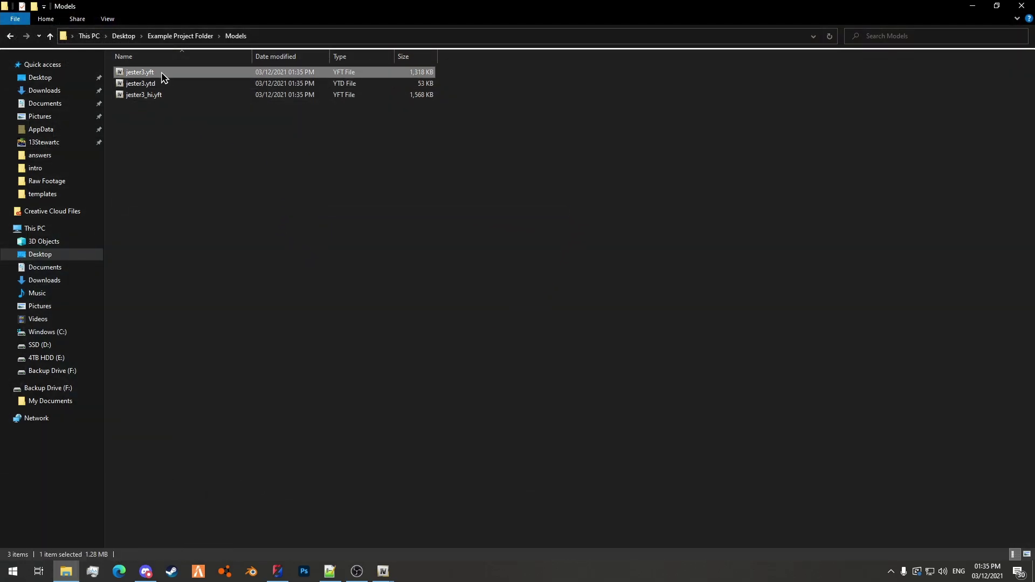
pyautogui.click(162, 84)
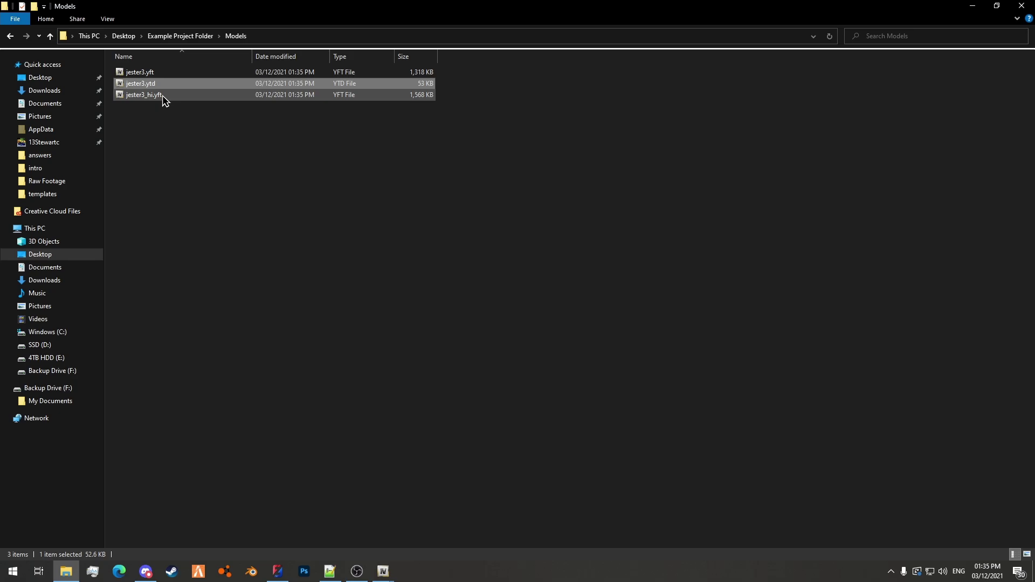
pyautogui.click(165, 98)
pyautogui.moveTo(218, 142); pyautogui.dragTo(197, 157)
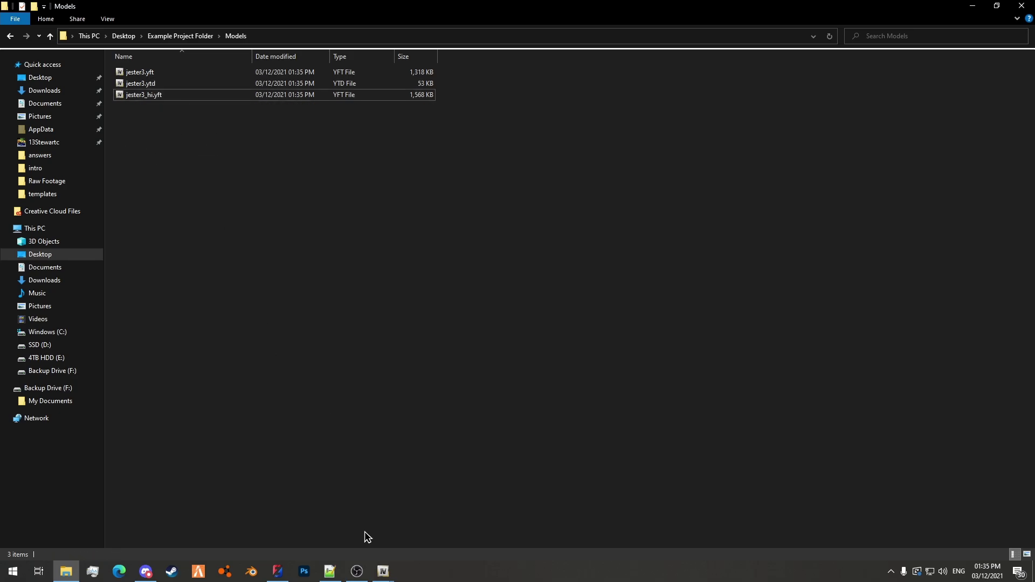
# Replace the search term with 'veh' and search the game archives
pyautogui.moveTo(383, 571)
pyautogui.click(448, 528)
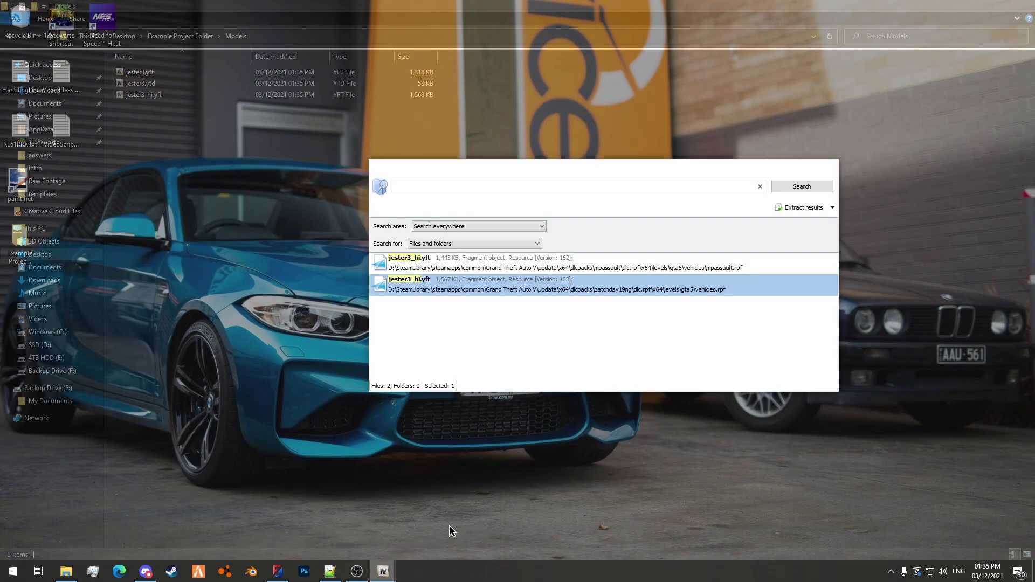
pyautogui.write('jester3_hi')
pyautogui.moveTo(483, 185); pyautogui.dragTo(383, 186)
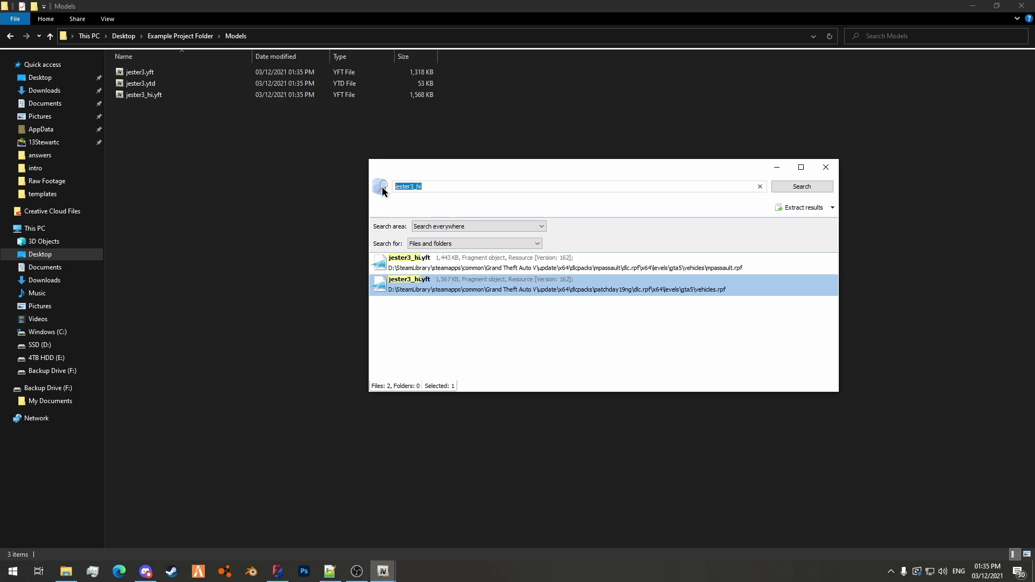
pyautogui.write('vehshare.ytd')
pyautogui.press('Return')
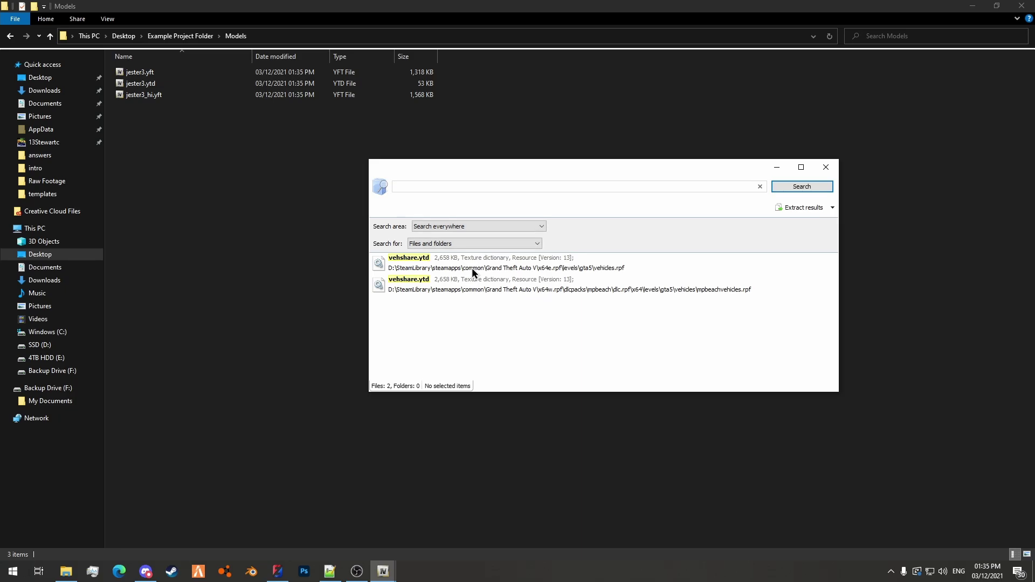
# Open vehshare.ytd's location in vehicles.rpf and select the vehshare, army, truck and worn .ytd files
pyautogui.click(484, 262)
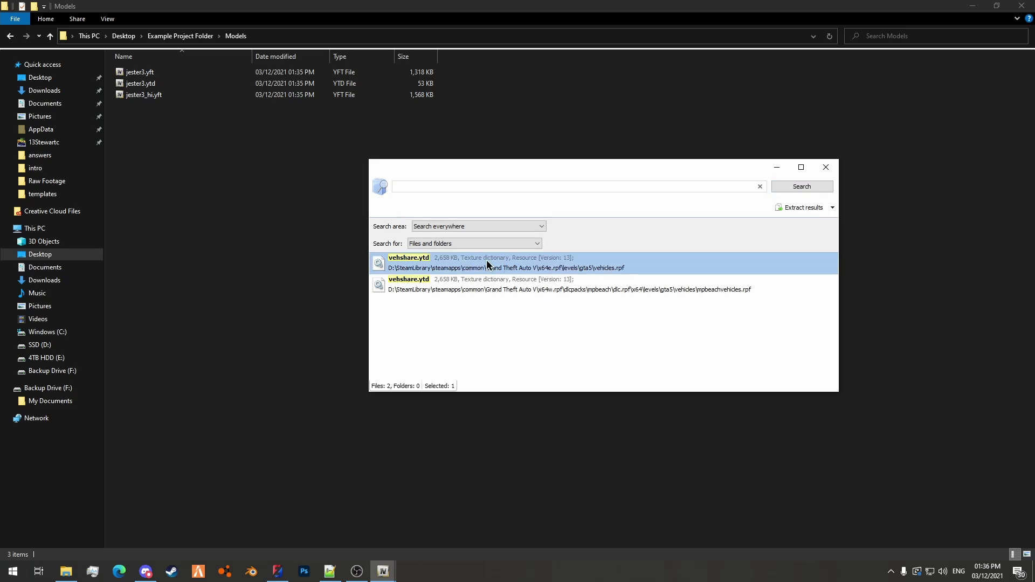
pyautogui.doubleClick(553, 266)
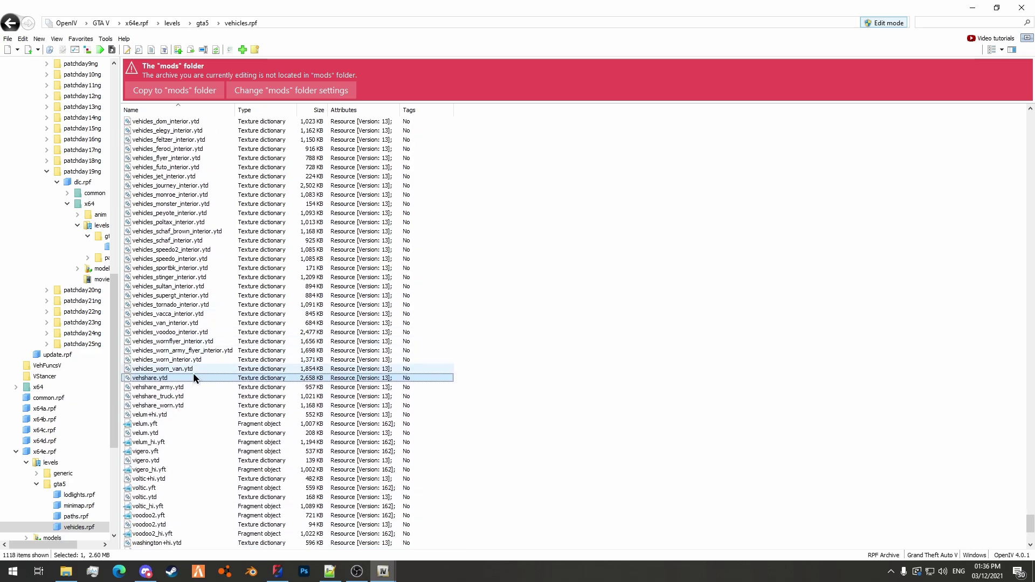
pyautogui.keyDown('shift'); pyautogui.click(175, 387); pyautogui.keyUp('shift')
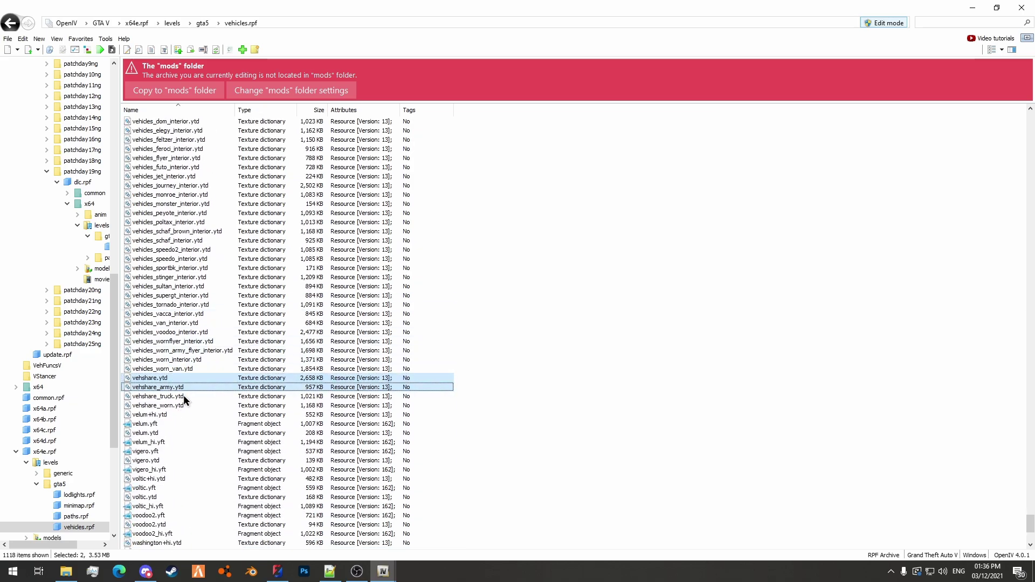
pyautogui.keyDown('shift'); pyautogui.click(183, 397); pyautogui.keyUp('shift')
pyautogui.keyDown('shift'); pyautogui.click(183, 405); pyautogui.keyUp('shift')
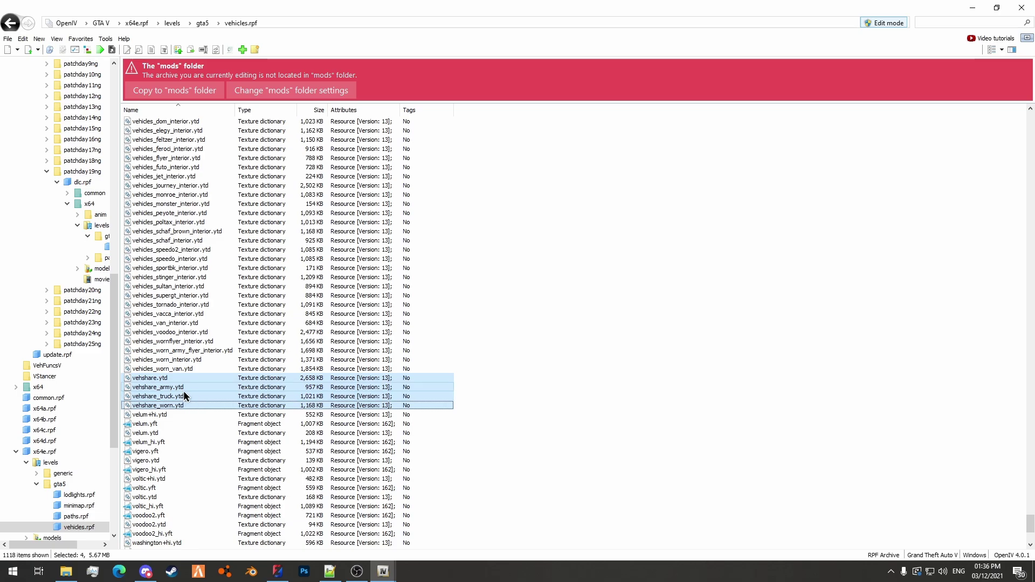
pyautogui.scroll(8, 238, 306)
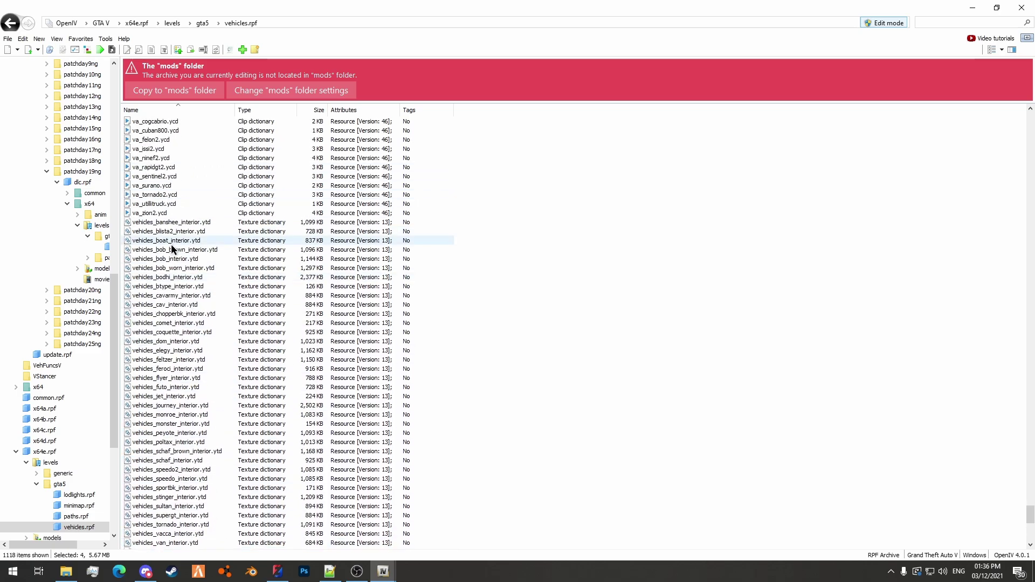
pyautogui.scroll(-5, 186, 467)
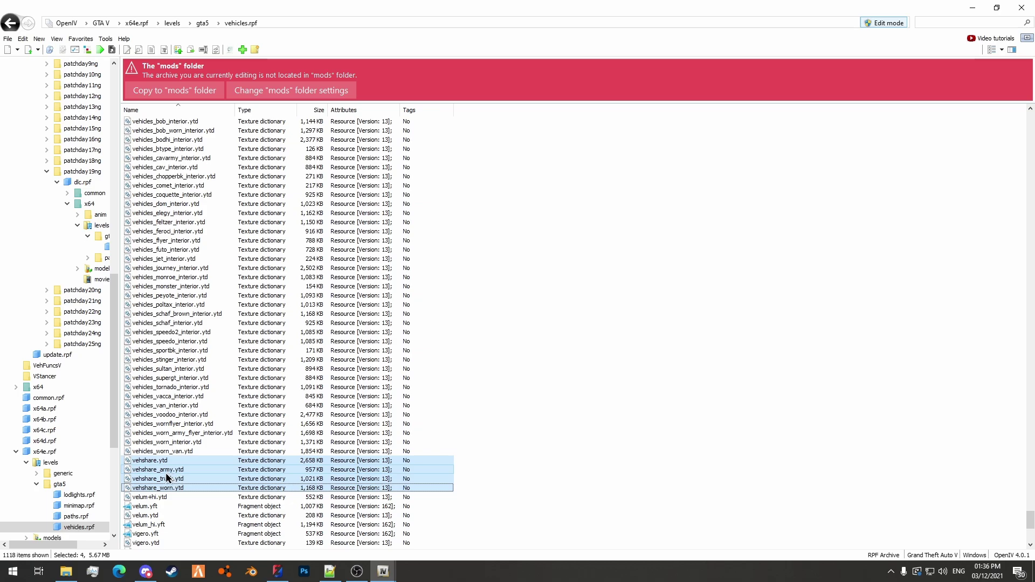
# Copy the four vehshare .ytd files into the Models folder, then return to ZModeler 3
pyautogui.moveTo(166, 473); pyautogui.dragTo(282, 224)
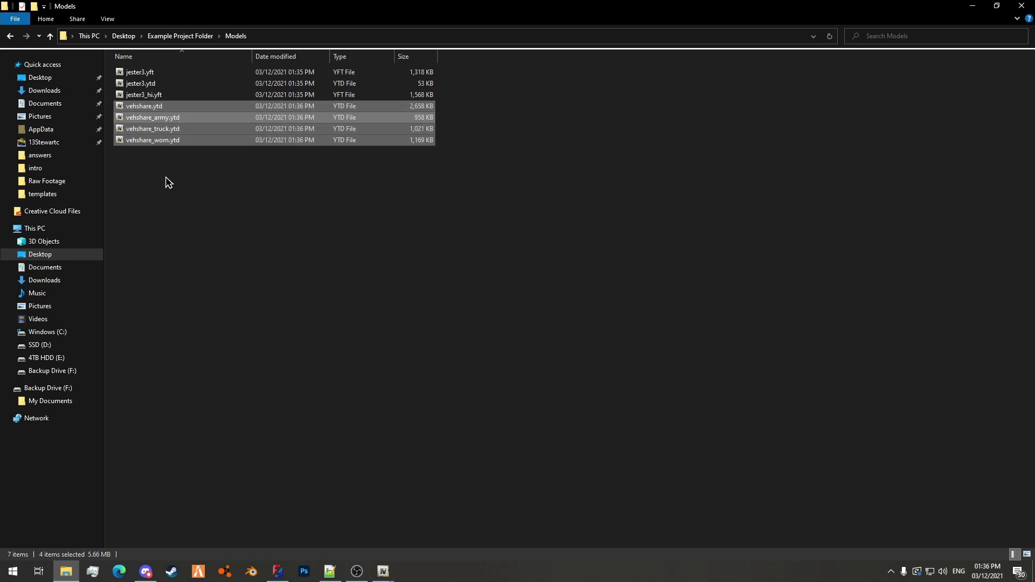
pyautogui.click(472, 266)
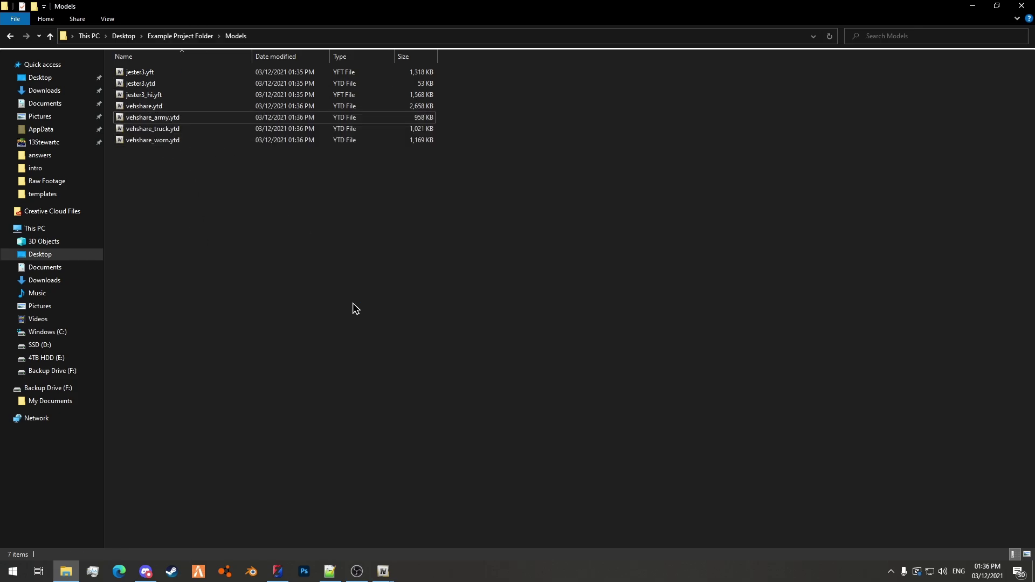
pyautogui.click(280, 578)
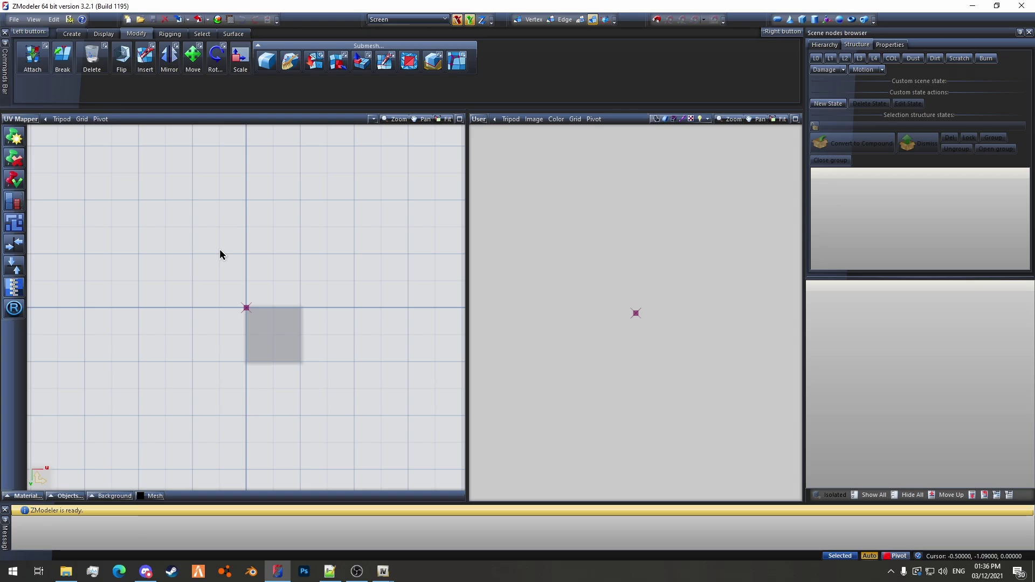
# Start a File > Import and browse to Desktop\Example Project Folder\Models
pyautogui.click(15, 21)
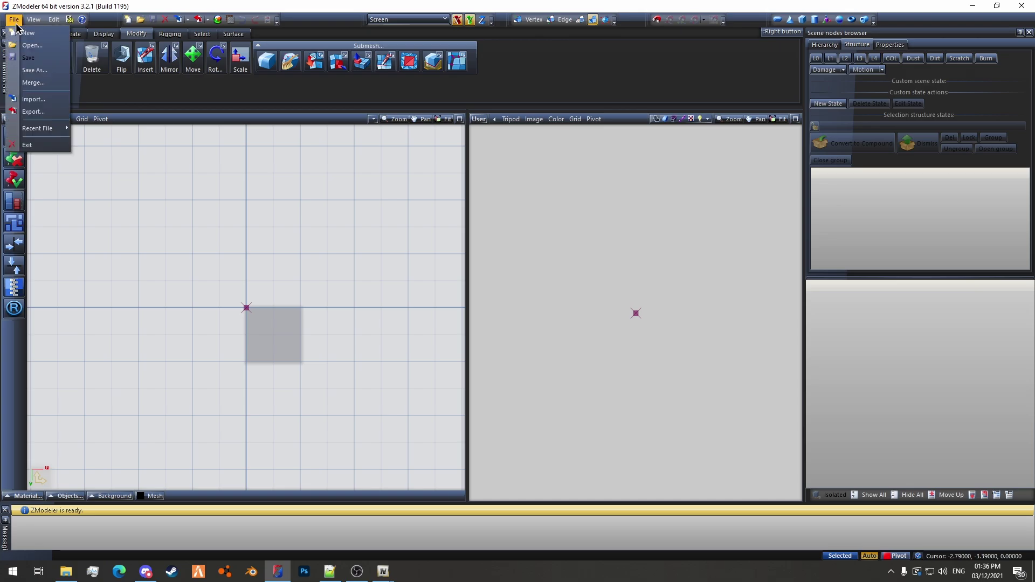
pyautogui.click(42, 104)
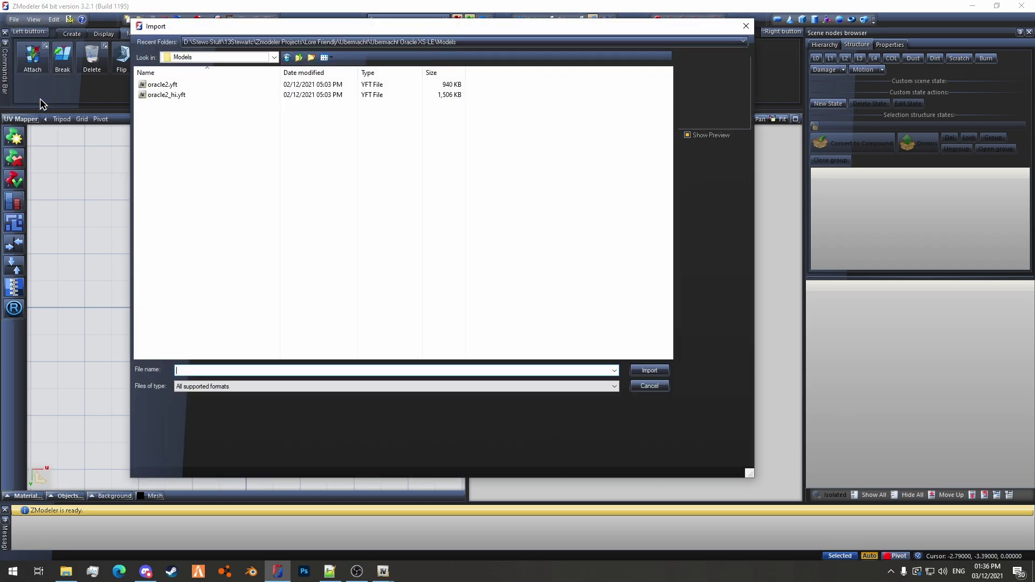
pyautogui.click(189, 57)
pyautogui.click(190, 76)
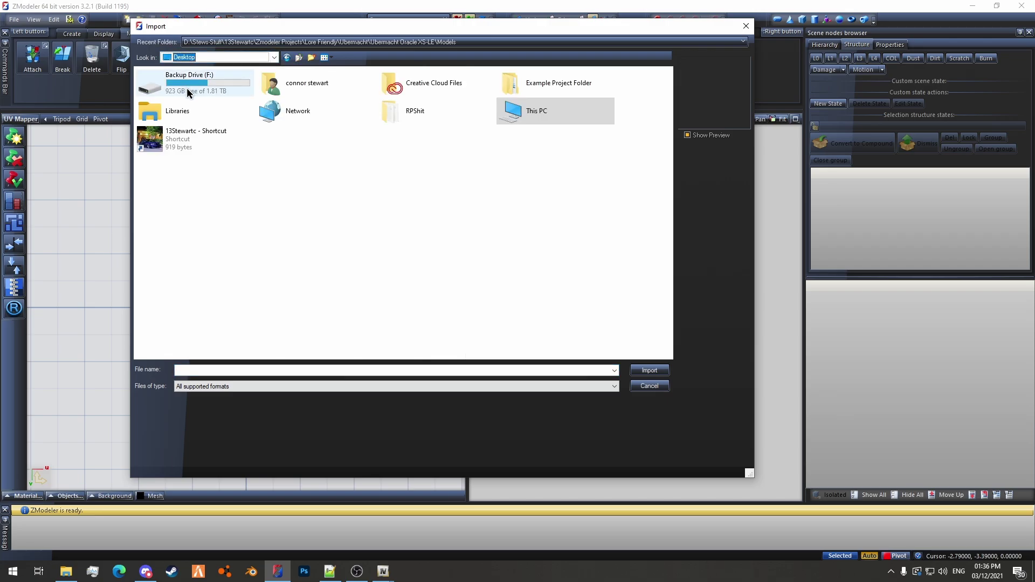
pyautogui.doubleClick(547, 96)
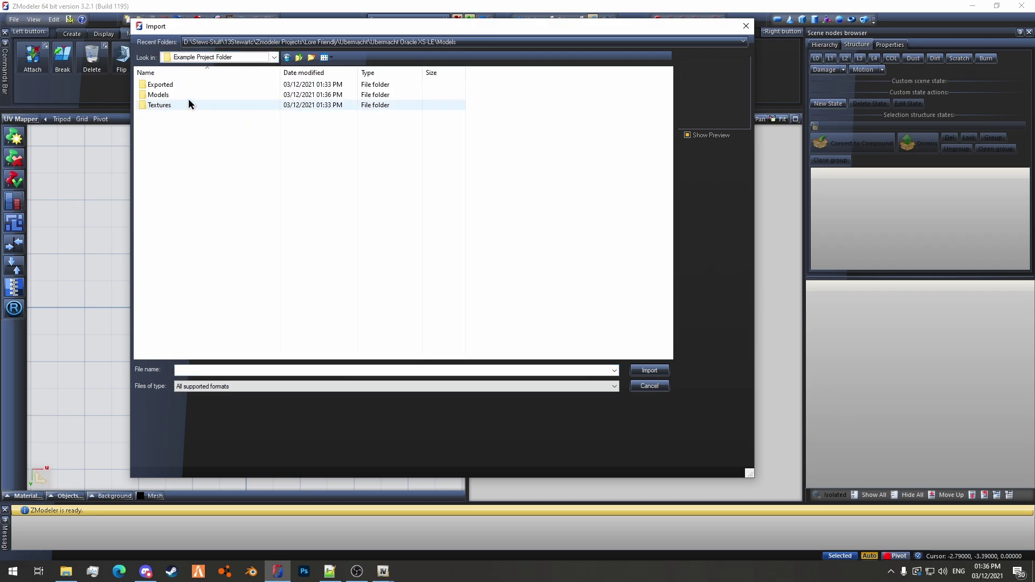
pyautogui.doubleClick(163, 95)
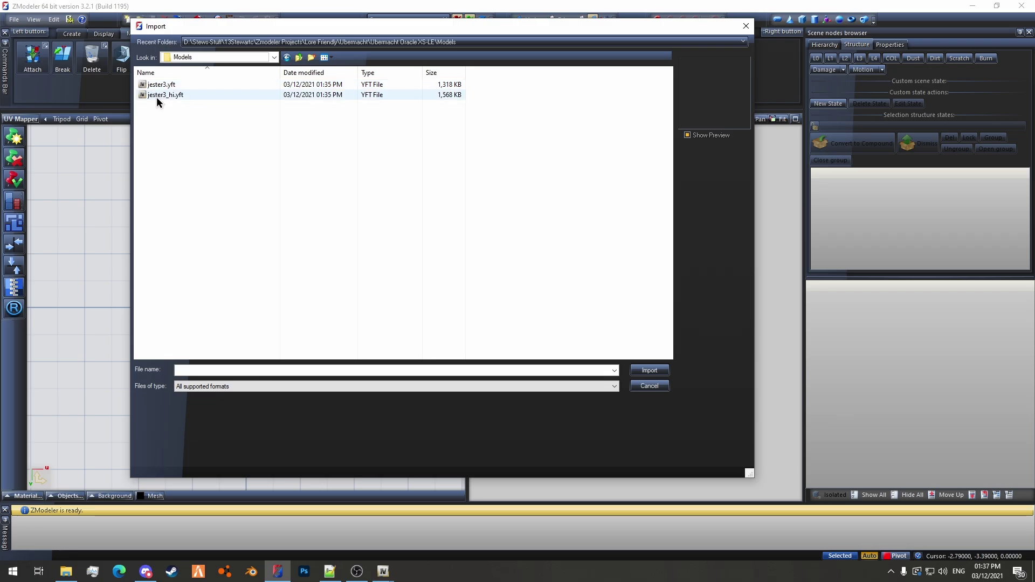
# Choose jester3_hi.yft and jester3.yft for import and switch Reuse materials off
pyautogui.click(157, 96)
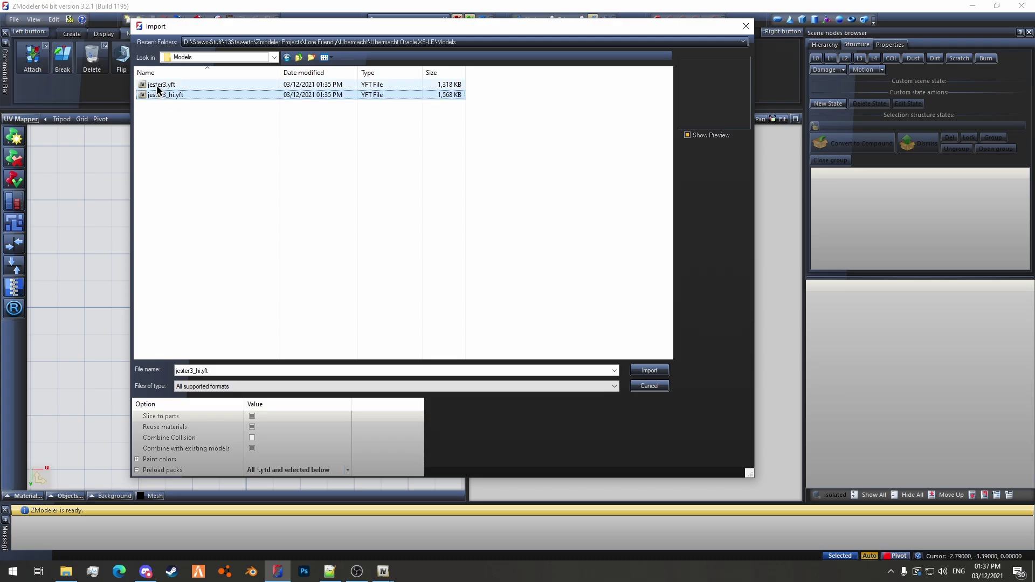
pyautogui.keyDown('ctrl'); pyautogui.click(156, 85); pyautogui.keyUp('ctrl')
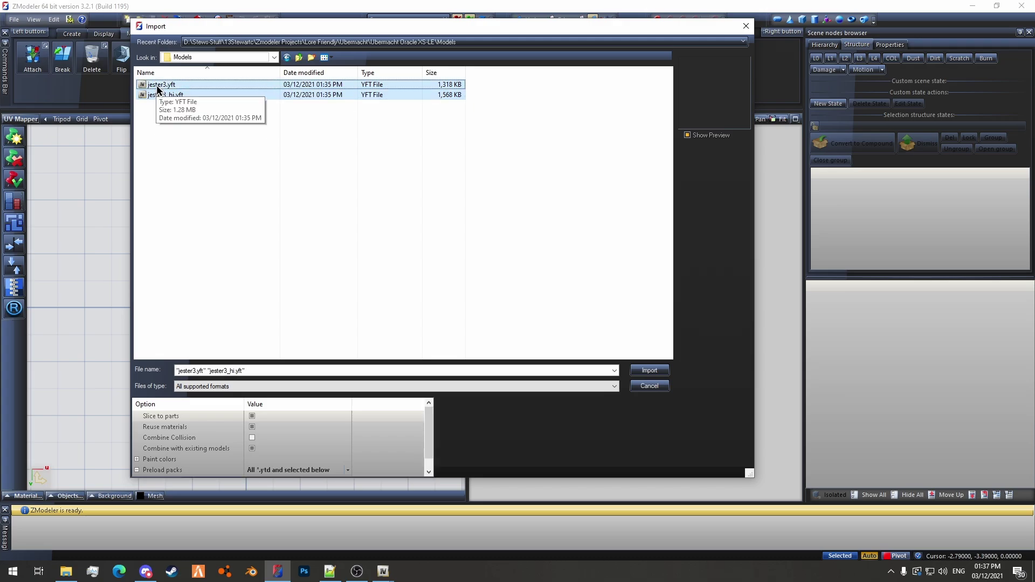
pyautogui.click(226, 419)
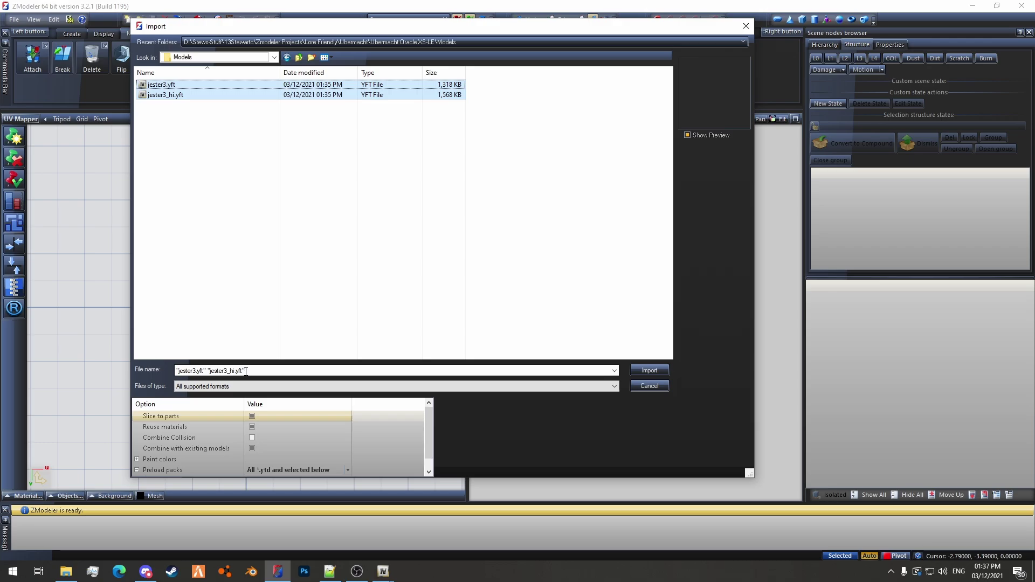
pyautogui.click(304, 438)
pyautogui.click(283, 426)
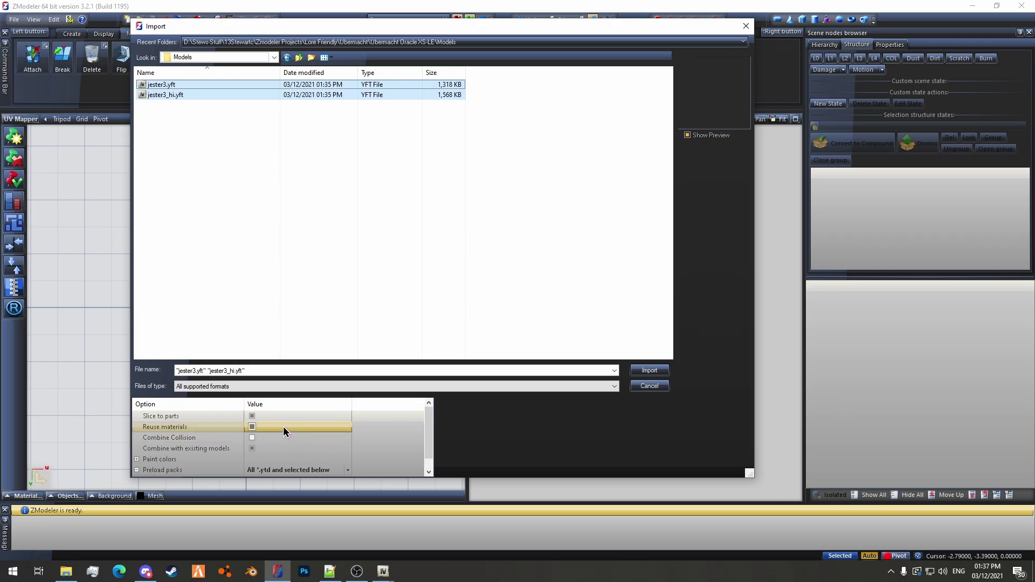
# Turn on Reuse materials and Combine with existing models, leaving Combine Collision off
pyautogui.click(272, 420)
pyautogui.click(254, 427)
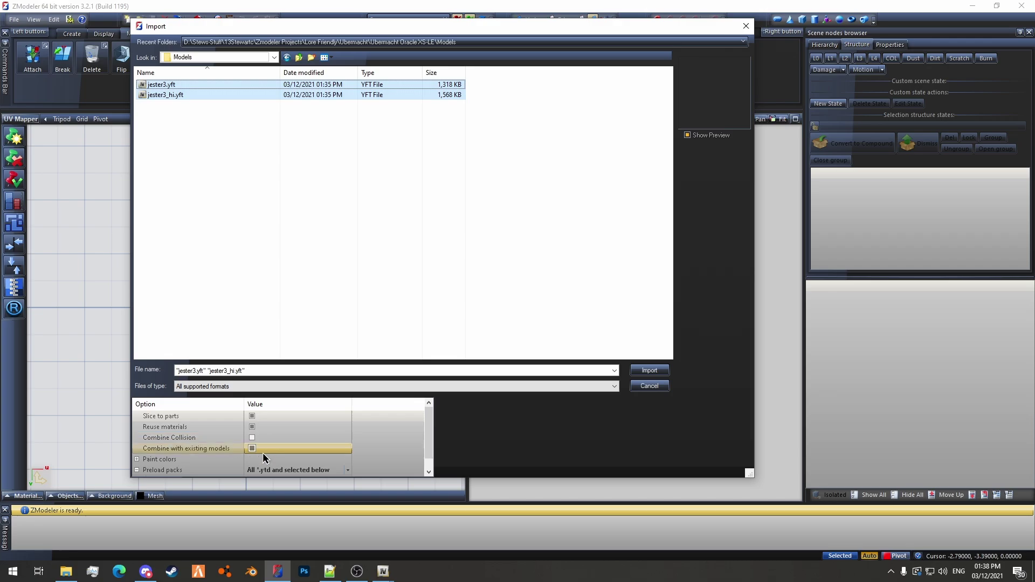
pyautogui.click(252, 449)
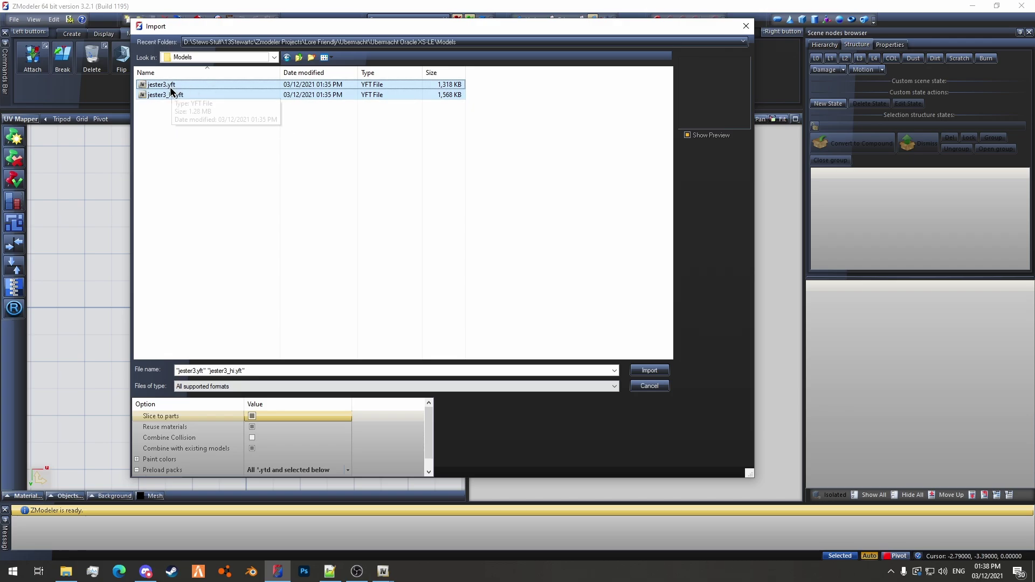
pyautogui.scroll(-1, 300, 442)
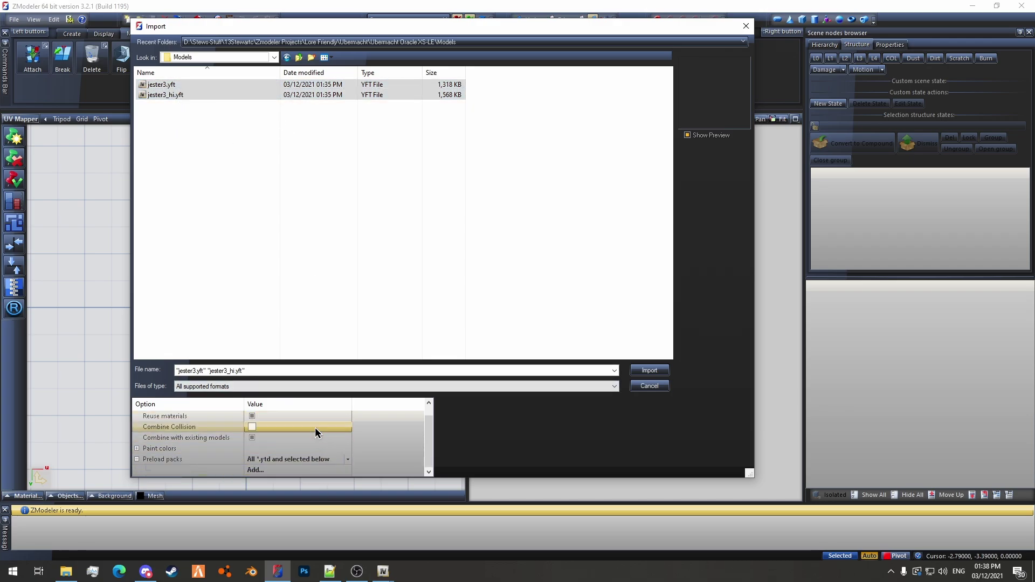
# Add jester3.ytd from Example Project Folder\Models as a preload pack
pyautogui.click(261, 470)
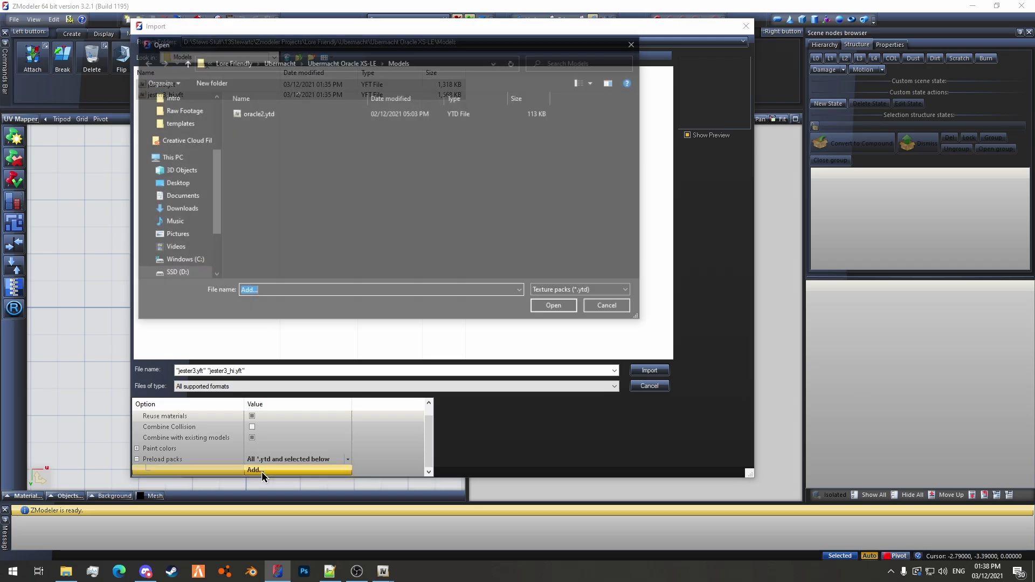
pyautogui.scroll(3, 173, 156)
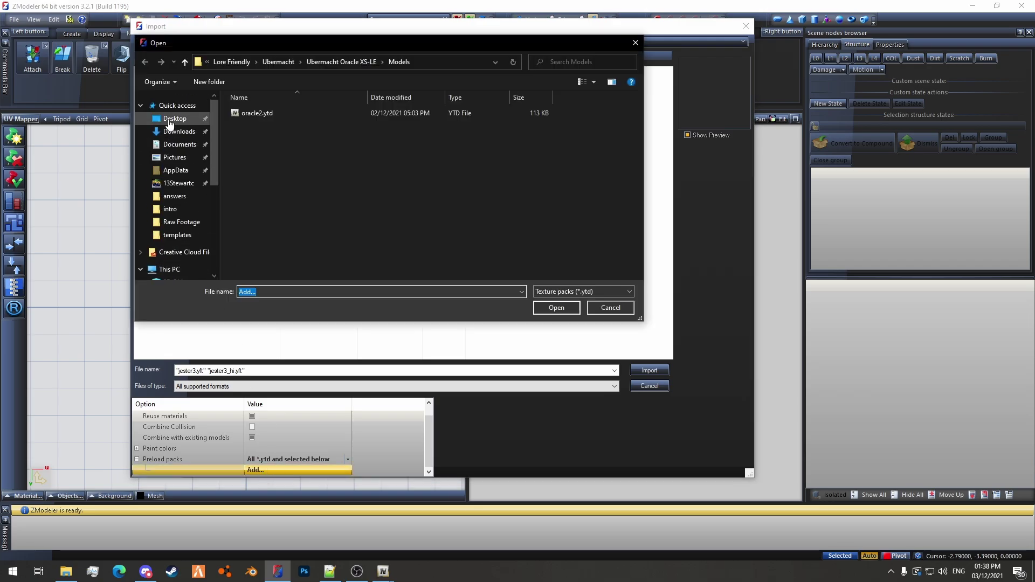
pyautogui.click(175, 118)
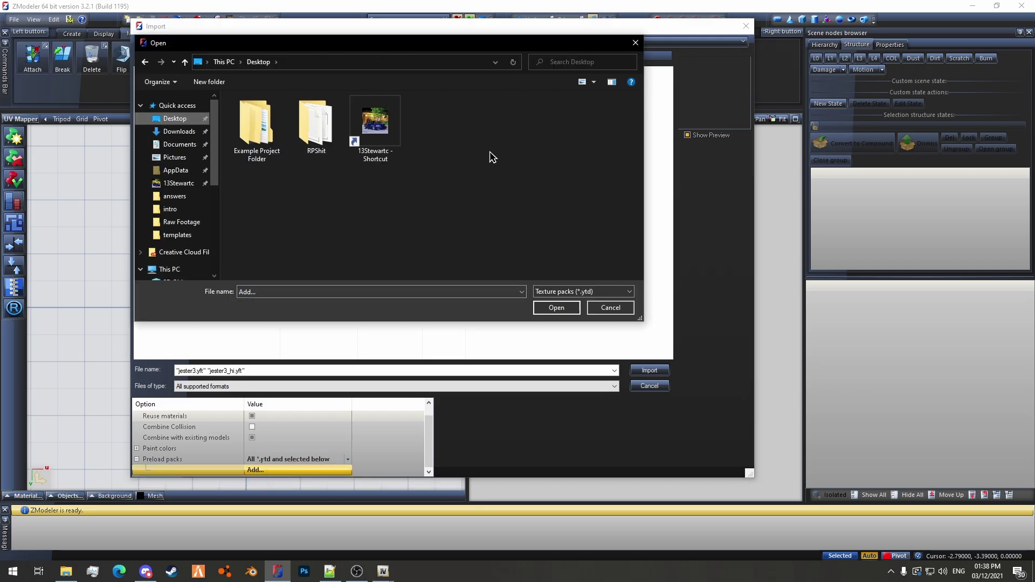
pyautogui.doubleClick(272, 143)
pyautogui.doubleClick(263, 125)
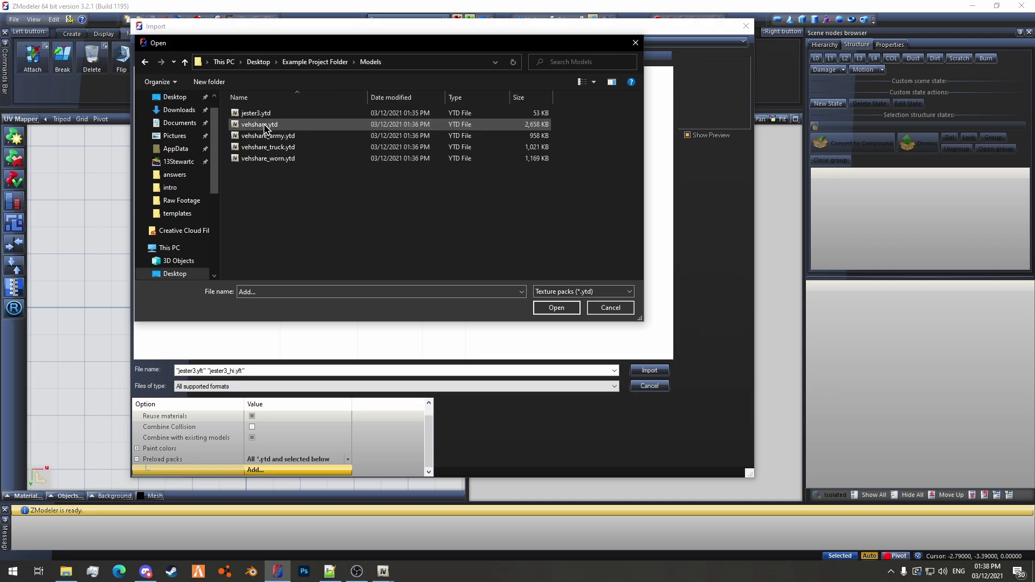
pyautogui.click(266, 114)
pyautogui.click(563, 310)
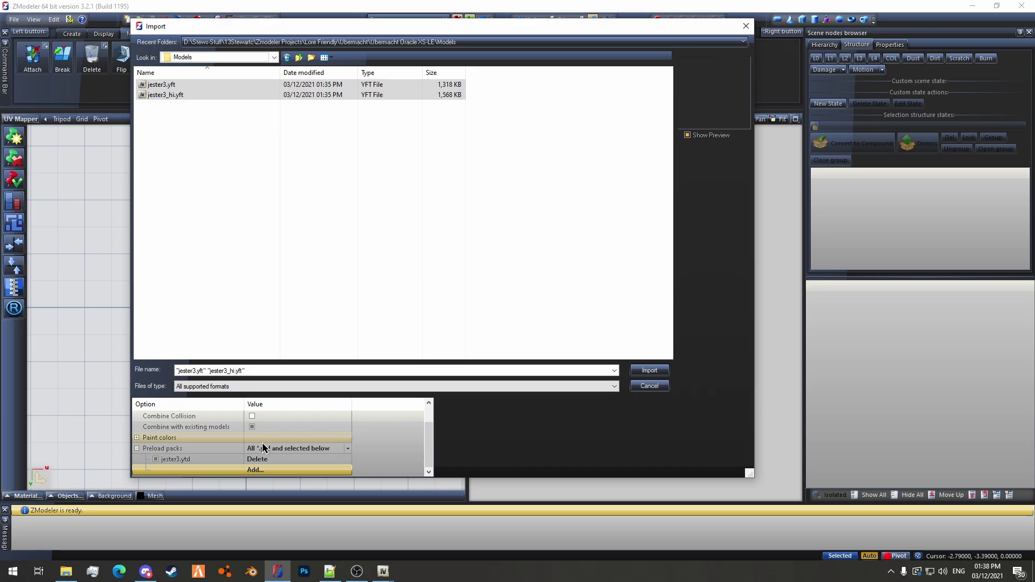
# Add vehshare.ytd, vehshare_army.ytd, vehshare_truck.ytd and vehshare_worn.ytd as preload packs
pyautogui.click(268, 471)
pyautogui.click(291, 125)
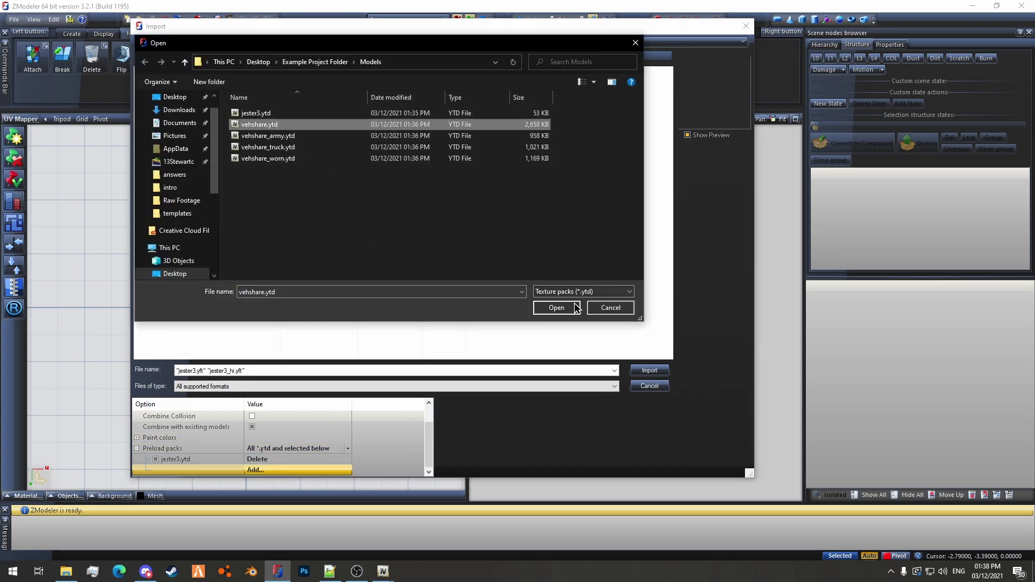
pyautogui.click(557, 307)
pyautogui.click(262, 471)
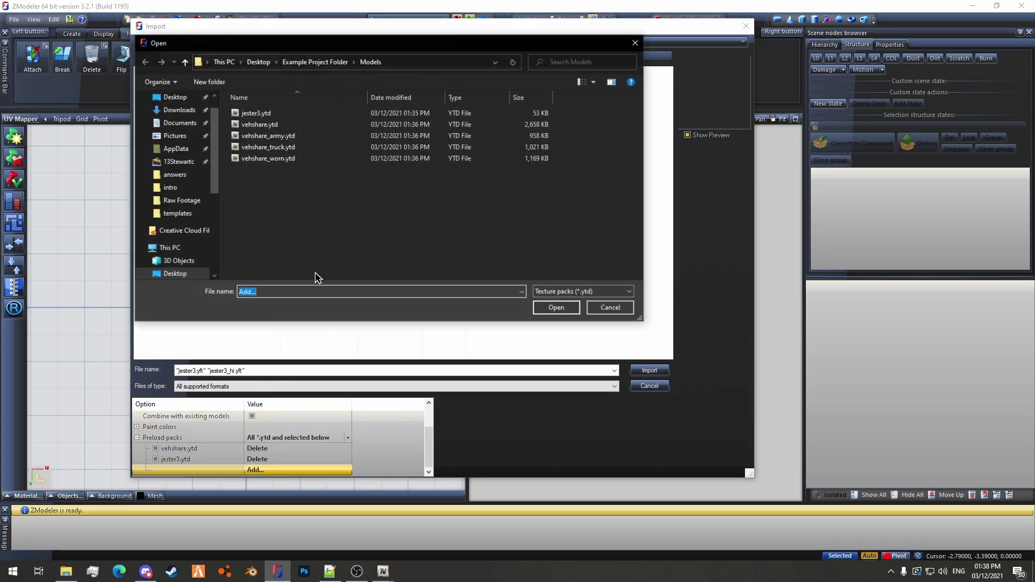
pyautogui.click(268, 136)
pyautogui.click(557, 308)
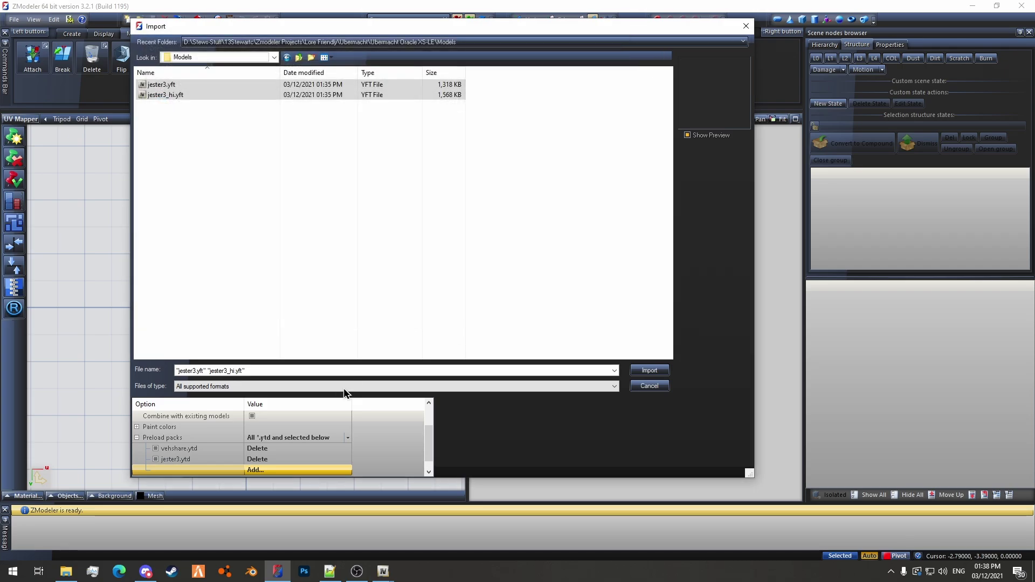
pyautogui.click(273, 471)
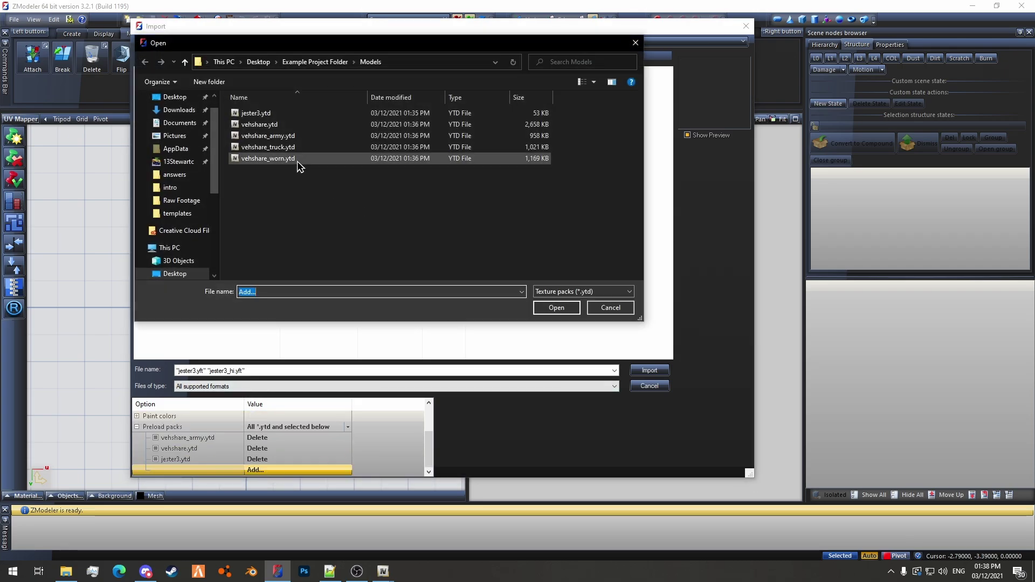
pyautogui.click(293, 147)
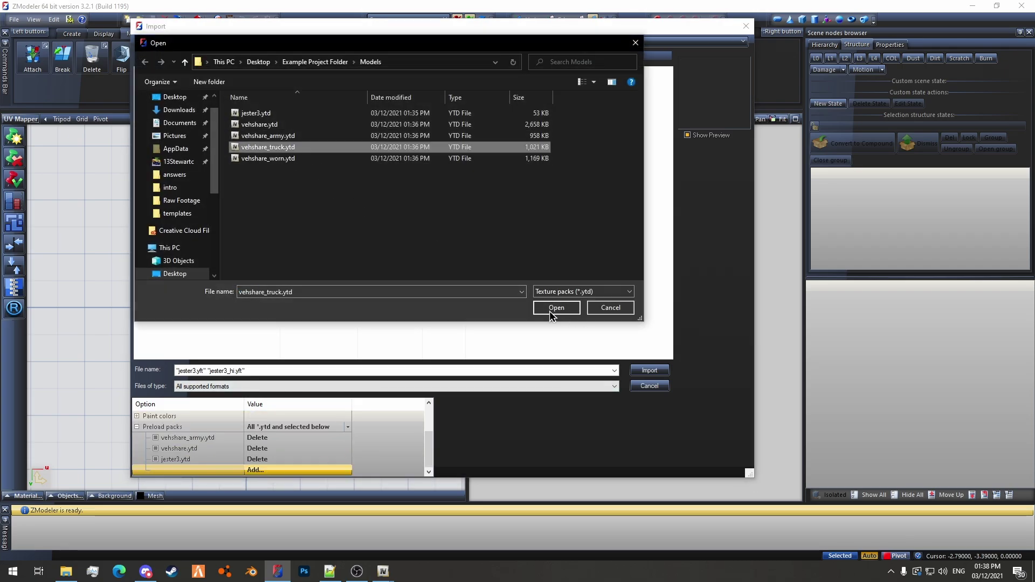
pyautogui.click(556, 307)
pyautogui.click(260, 470)
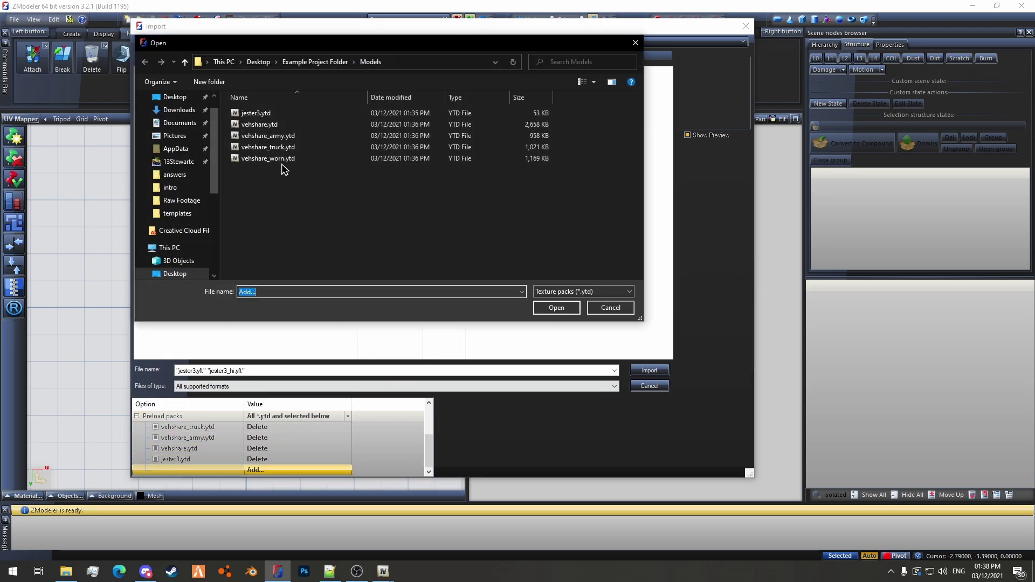
pyautogui.click(284, 158)
pyautogui.click(557, 307)
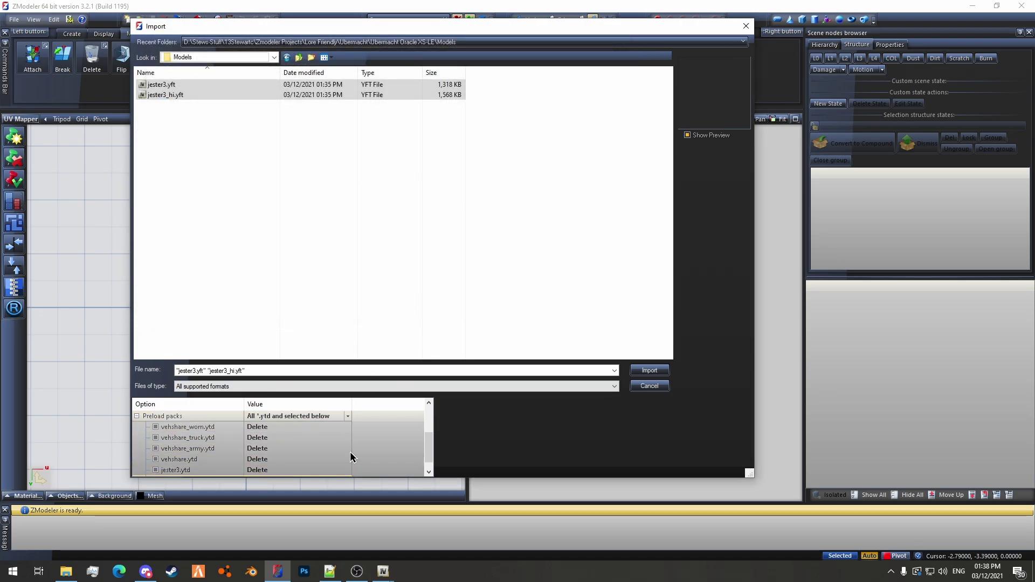
pyautogui.scroll(-1, 323, 455)
pyautogui.scroll(3, 291, 454)
pyautogui.scroll(-3, 289, 454)
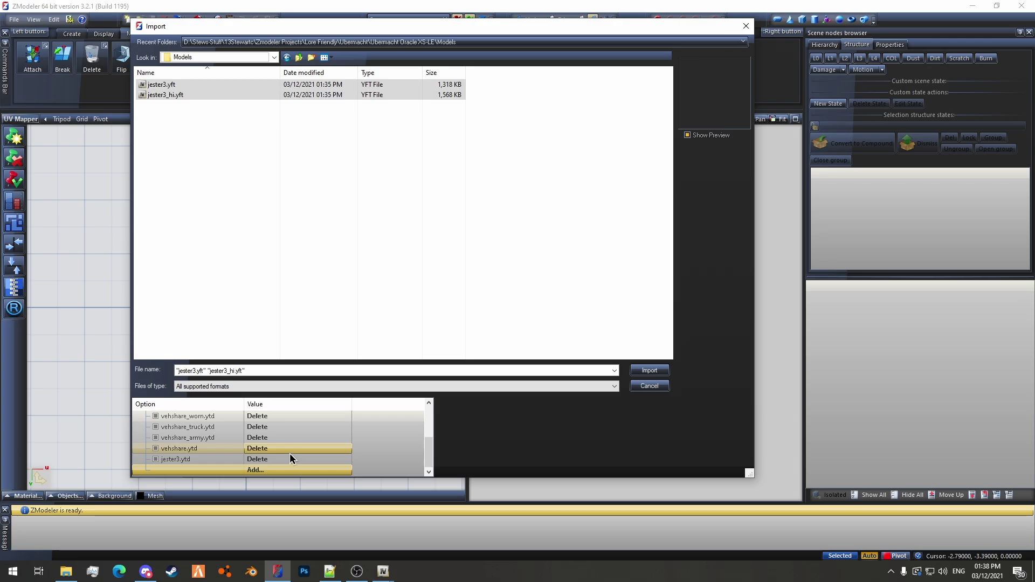
pyautogui.scroll(1, 289, 453)
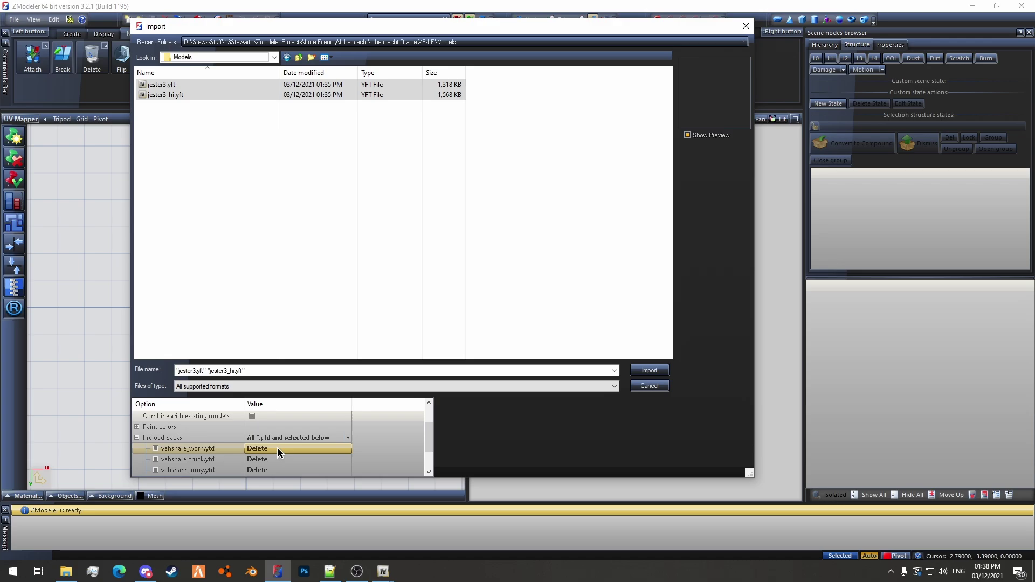
pyautogui.scroll(-2, 277, 447)
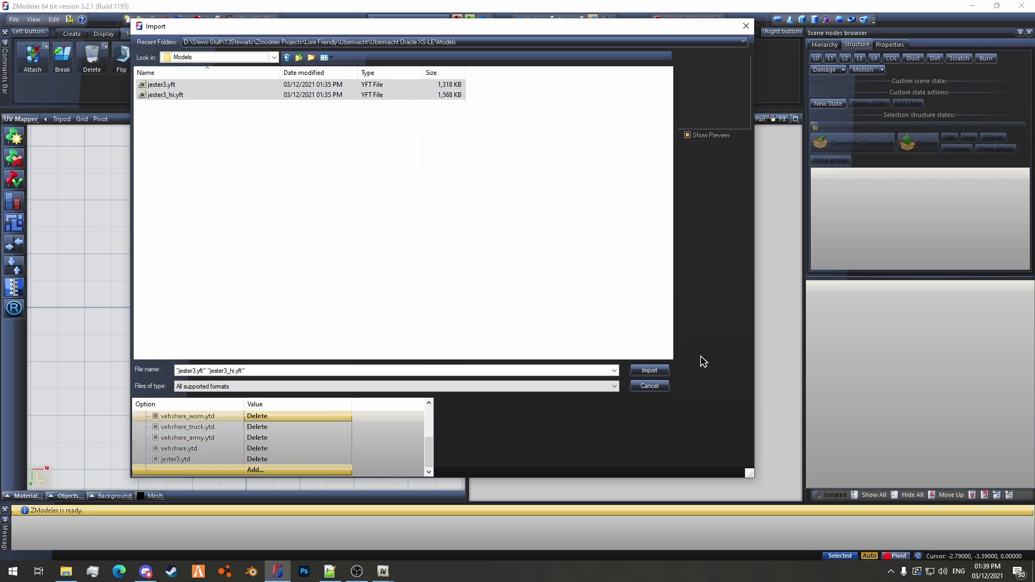
# Import the jester3 models, maximize the User viewport, select the jester3 node and tilt the view
pyautogui.click(650, 370)
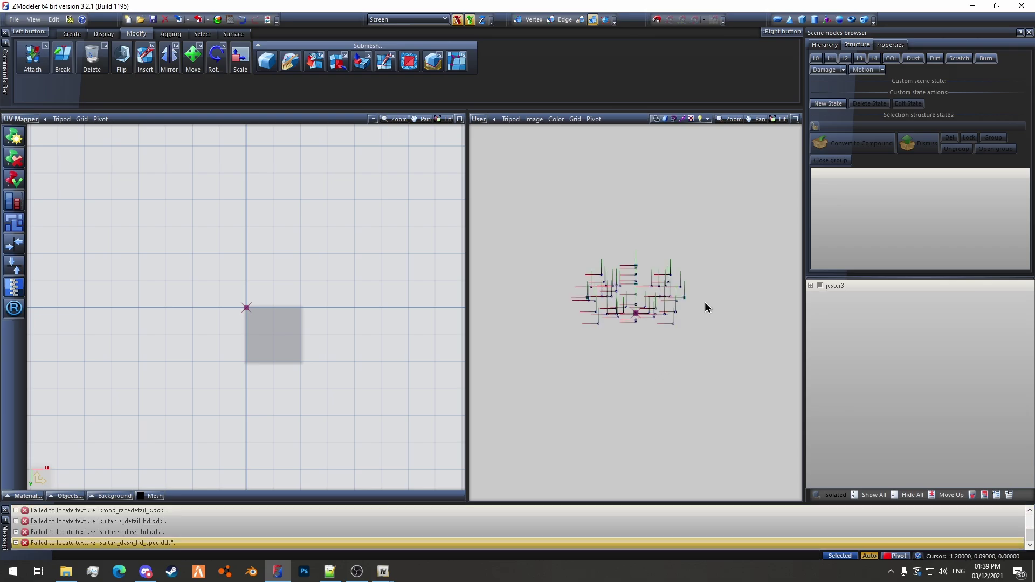
pyautogui.click(796, 119)
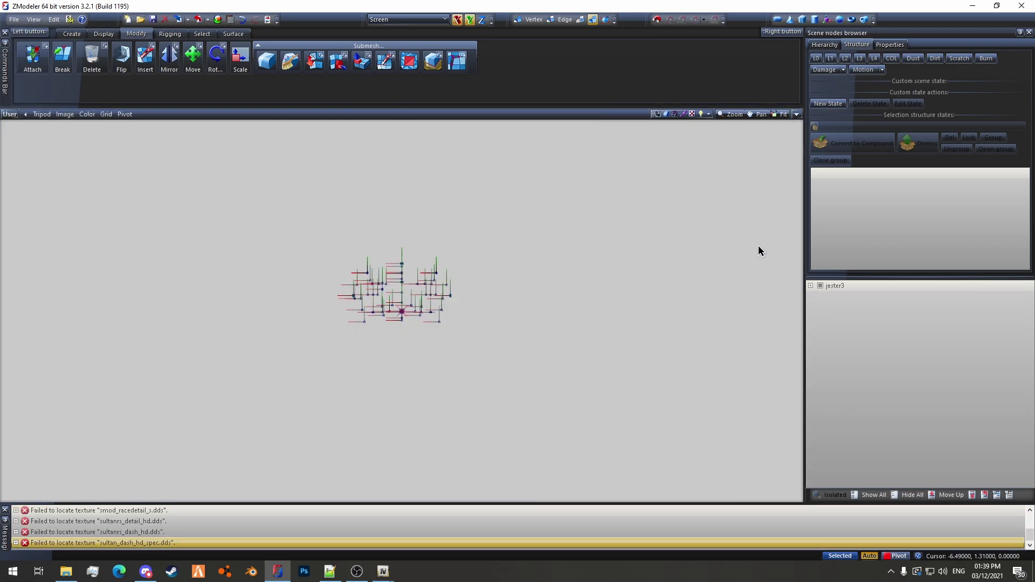
pyautogui.click(827, 287)
pyautogui.scroll(5, 482, 273)
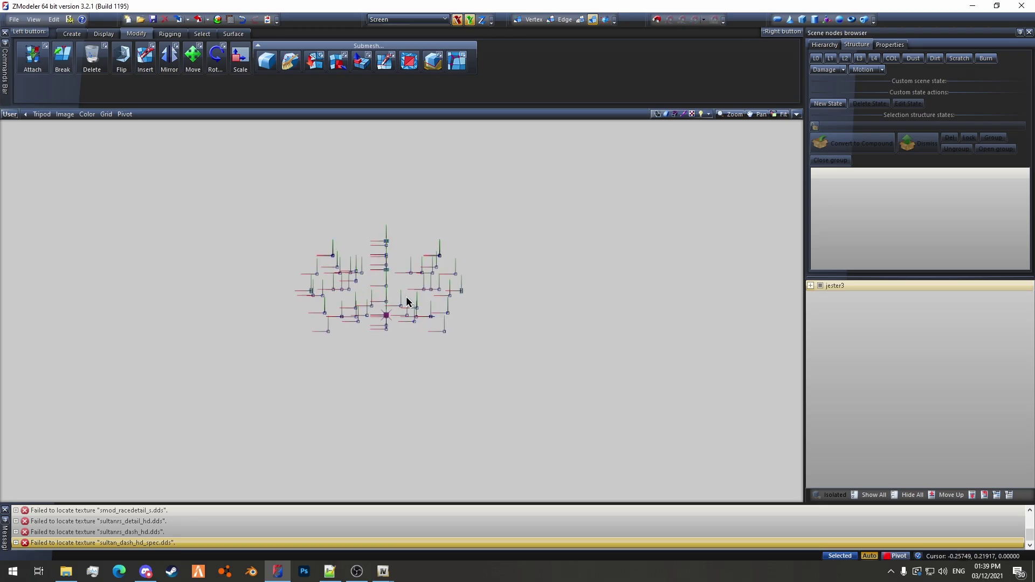
pyautogui.moveTo(419, 403); pyautogui.dragTo(486, 414, button='middle')
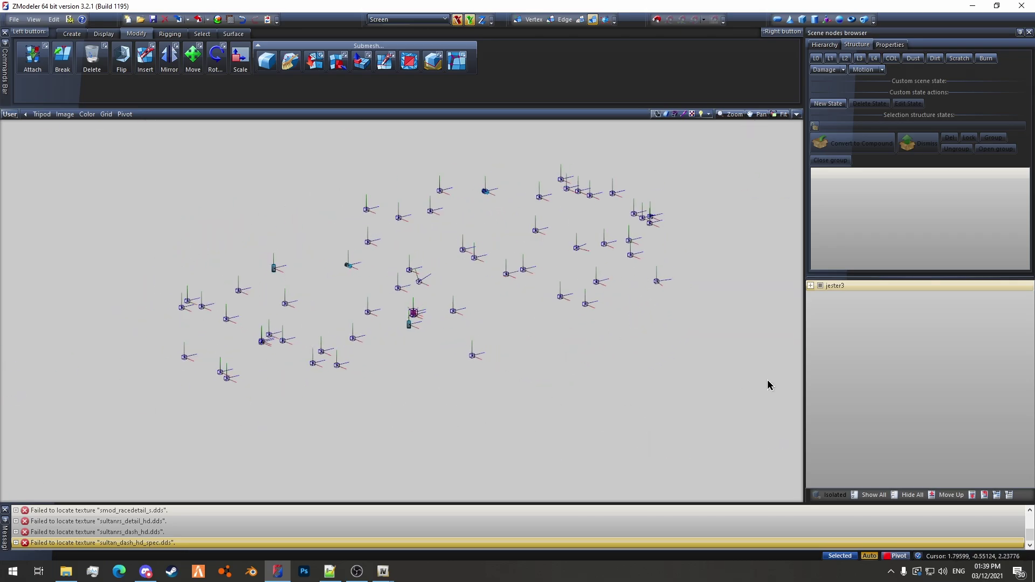
# Compare the jester3 car's L0, L1, L2 and L3 detail levels, ending back on full-detail L0
pyautogui.click(815, 59)
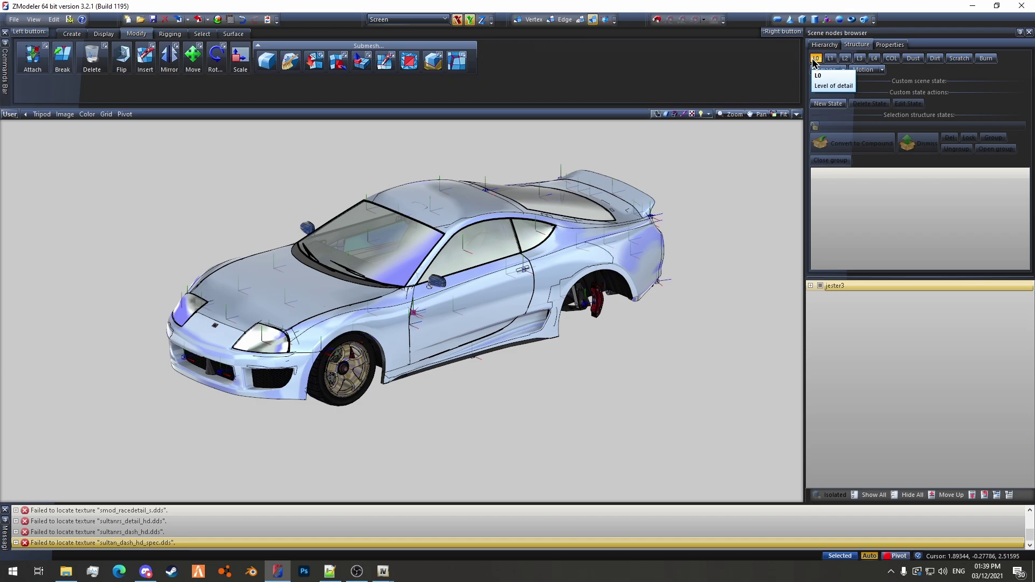
pyautogui.moveTo(476, 398); pyautogui.dragTo(421, 408, button='middle')
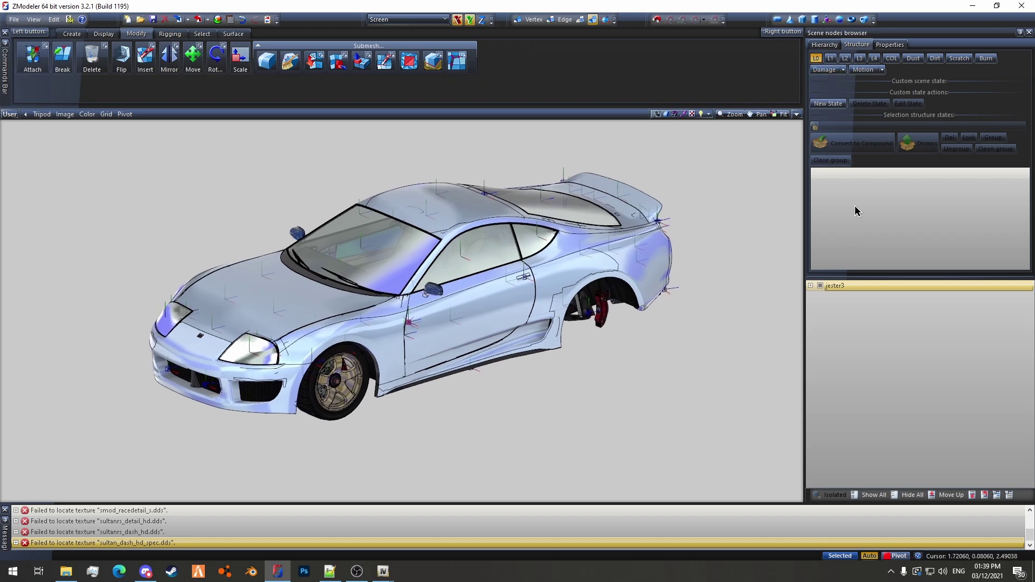
pyautogui.click(830, 58)
pyautogui.click(845, 60)
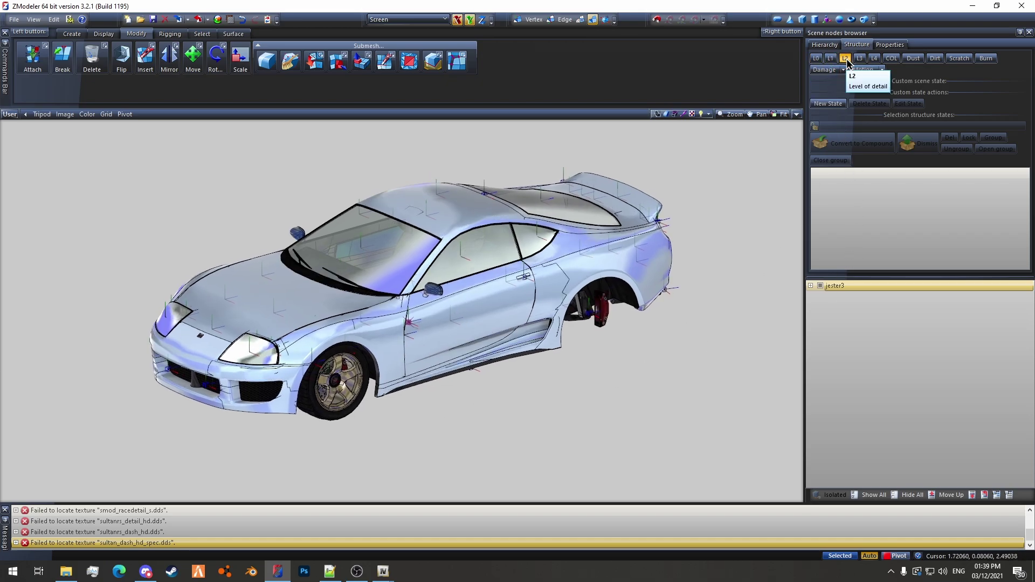
pyautogui.click(859, 59)
pyautogui.click(859, 59)
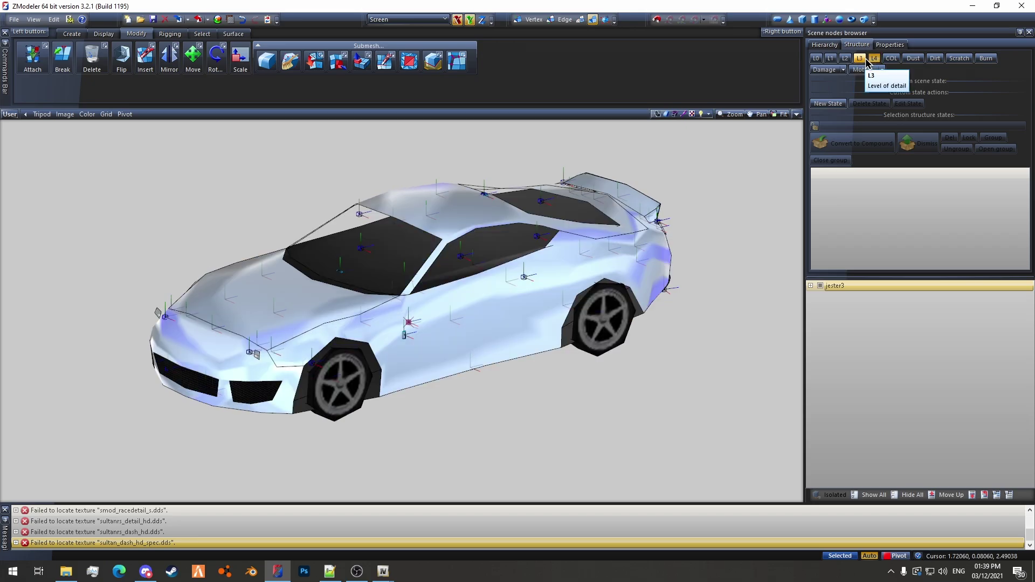
pyautogui.click(821, 60)
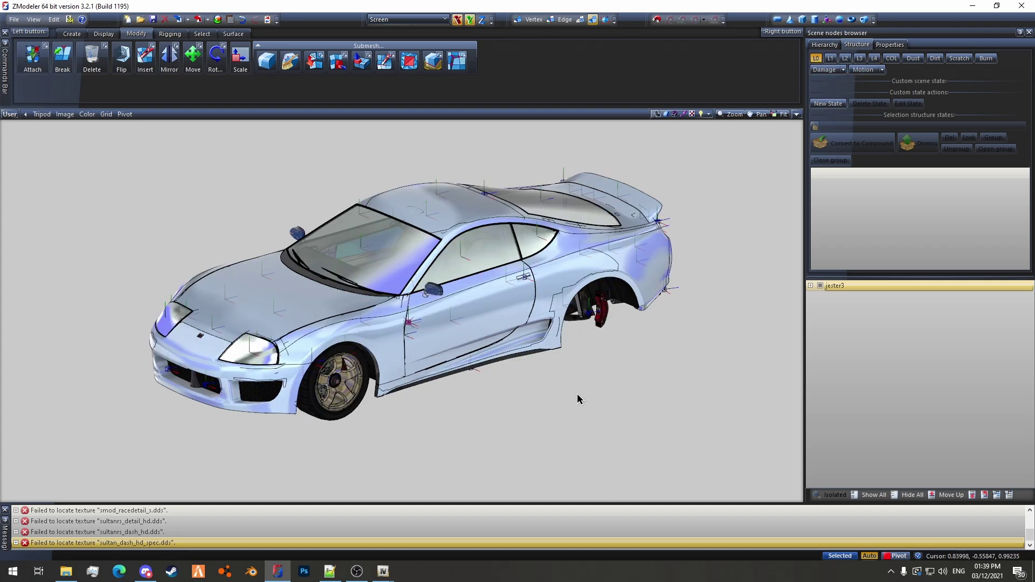
pyautogui.moveTo(594, 352); pyautogui.dragTo(560, 387, button='middle')
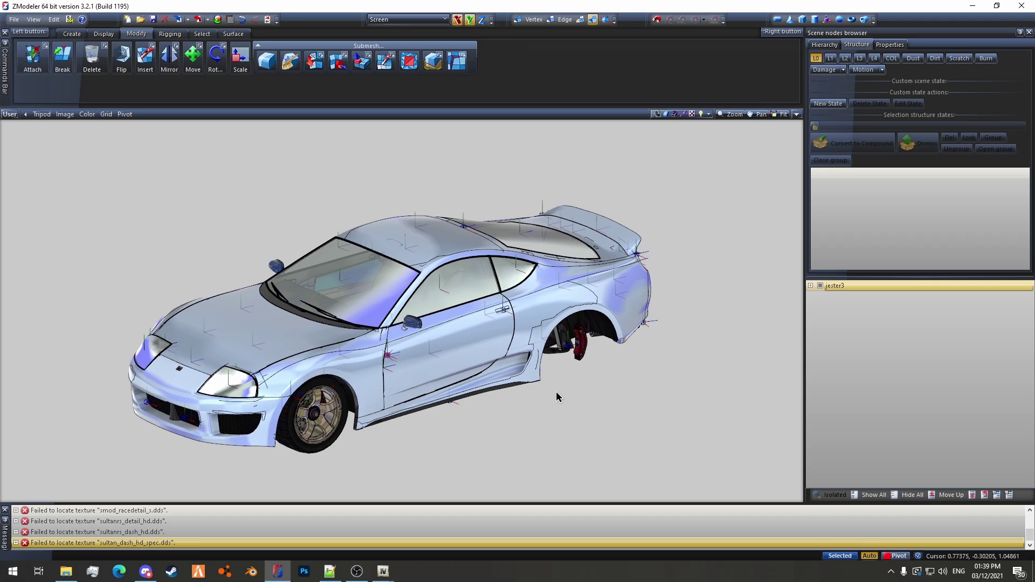